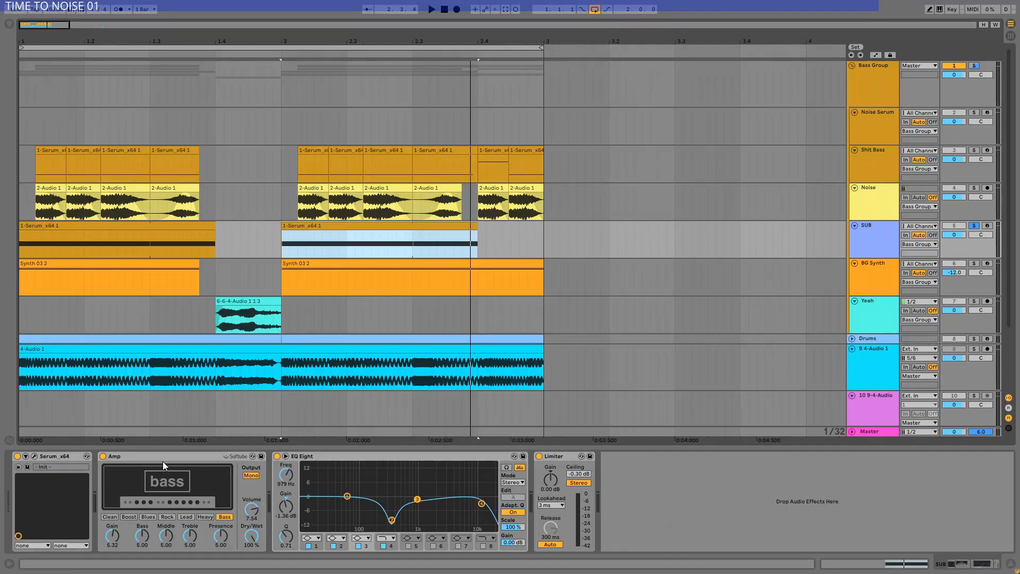
{"action": "left_click", "coordinate": [163, 461]}
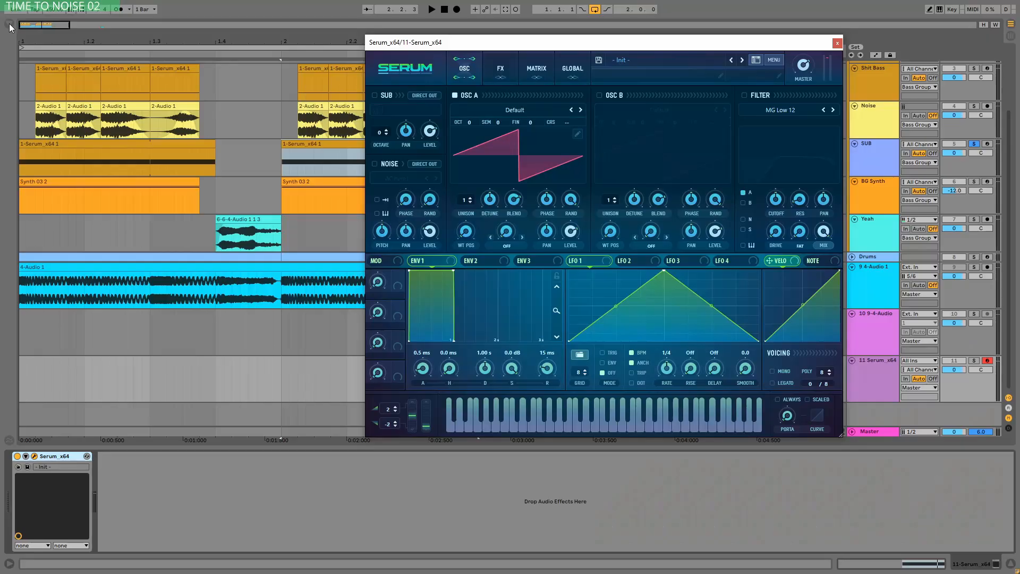
{"action": "left_click", "coordinate": [9, 25]}
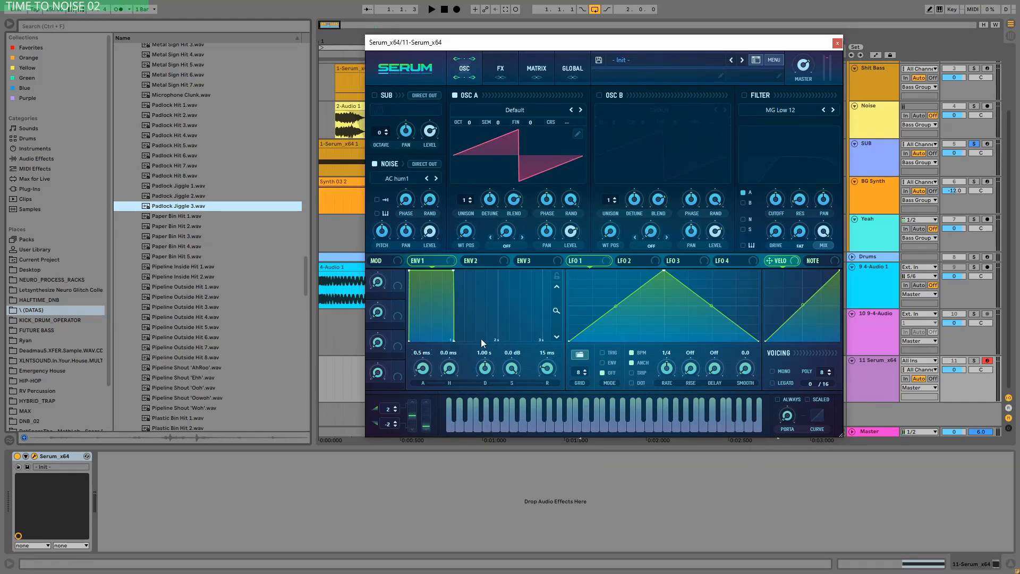
Step: Load a jagged multi-spike preset shape into LFO 1
{"action": "left_click", "coordinate": [581, 356]}
{"action": "left_click", "coordinate": [841, 142]}
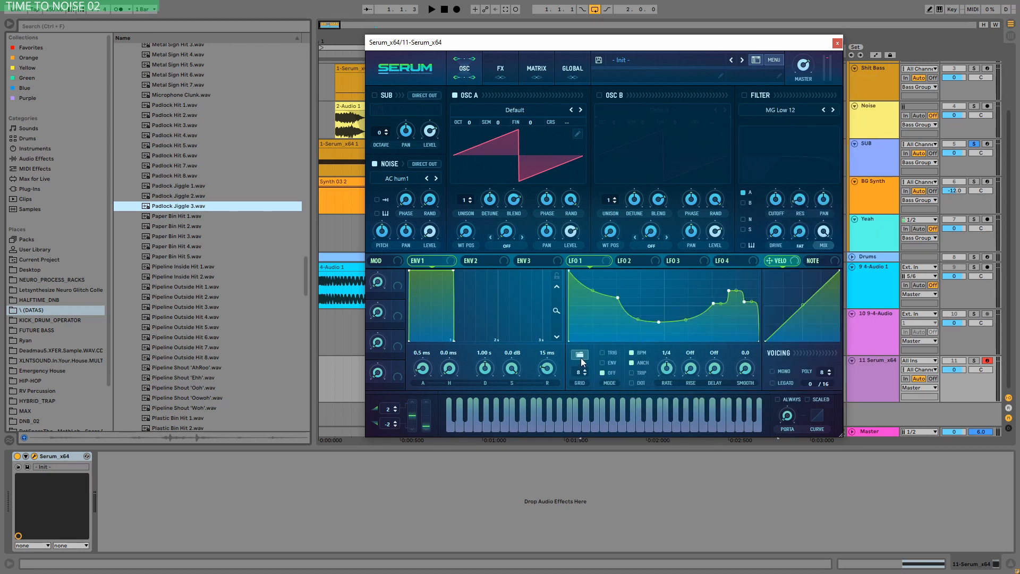
{"action": "left_click", "coordinate": [581, 355]}
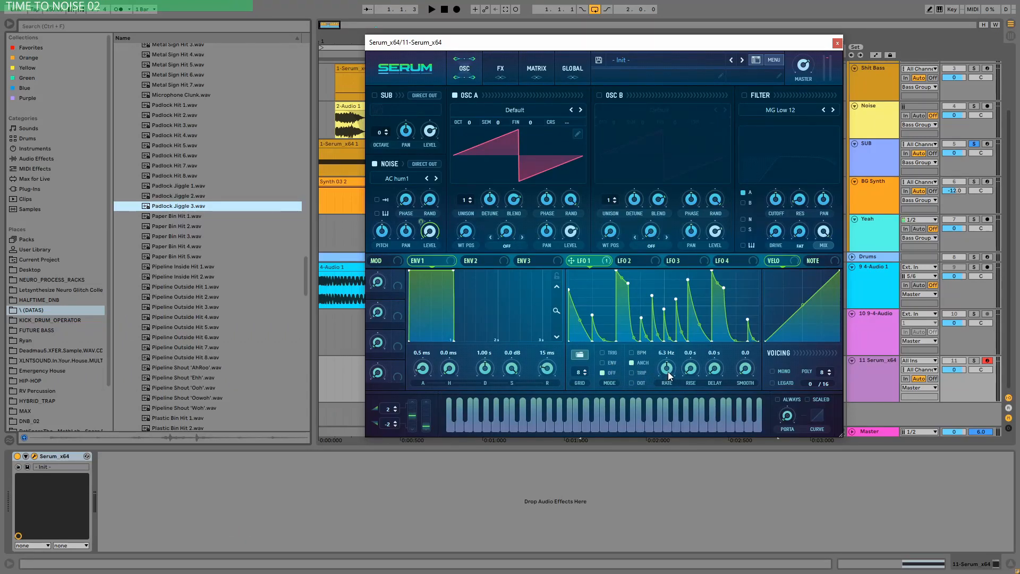
Step: Adjust LFO 1's rate to about 24.3 Hz and turn off oscillator A
{"action": "left_click_drag", "start_coordinate": [668, 375], "coordinate": [577, 304]}
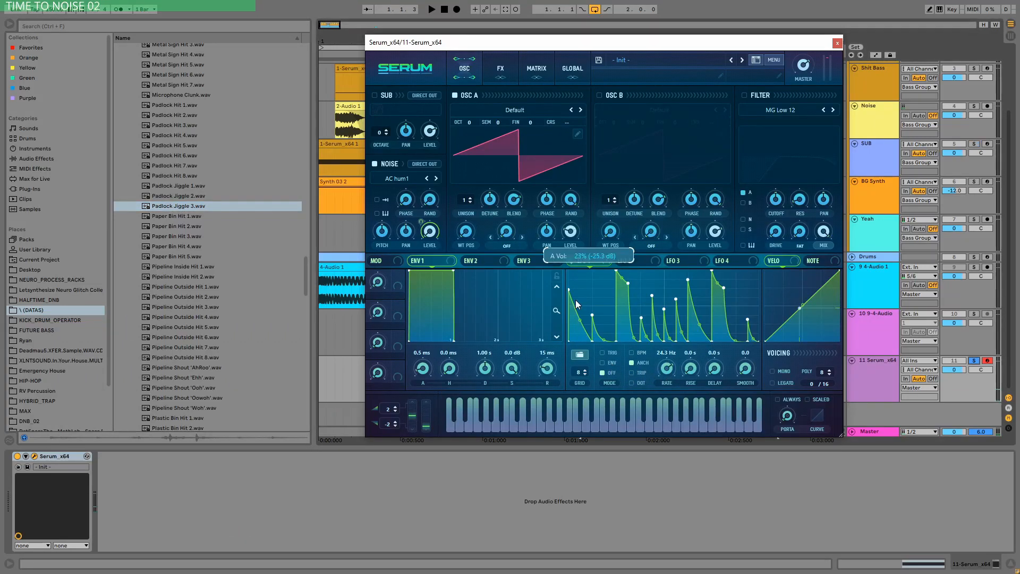
{"action": "left_click", "coordinate": [455, 96]}
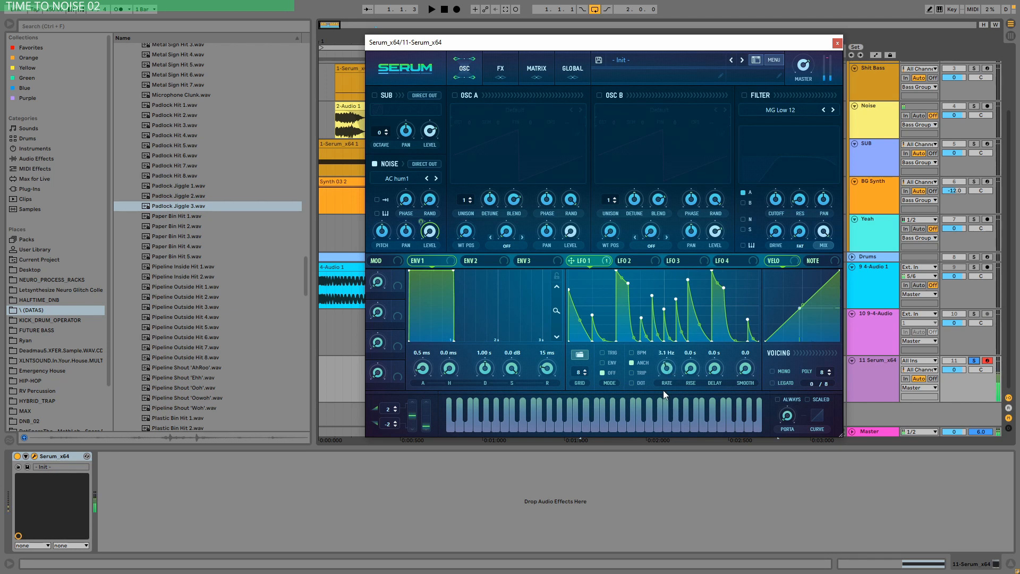
{"action": "scroll", "coordinate": [669, 372], "scroll_direction": "down", "scroll_amount": 1}
{"action": "scroll", "coordinate": [669, 373], "scroll_direction": "down", "scroll_amount": 5}
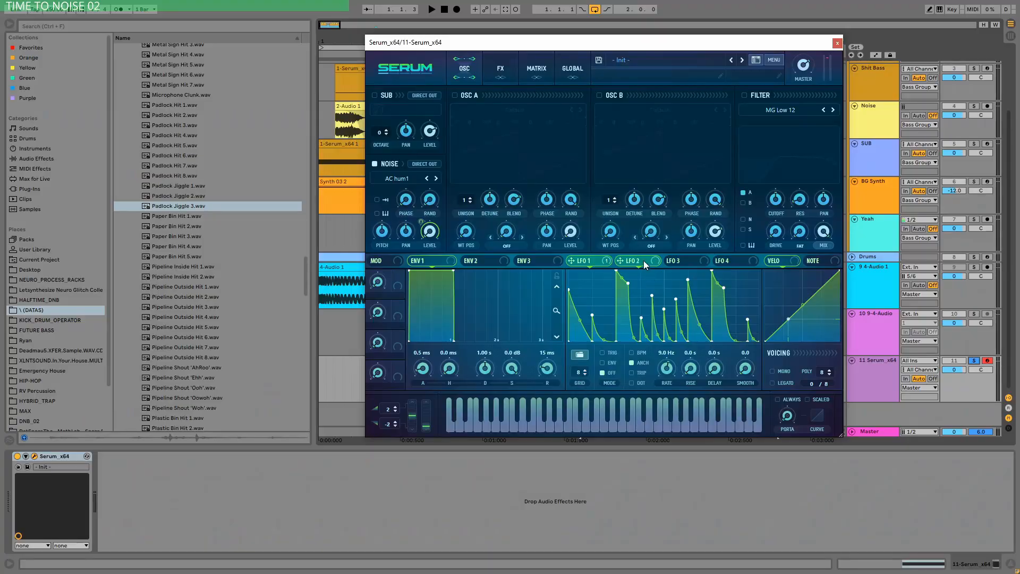
Step: Shape LFO 2 as a descending ramp and route it to LFO 1's rate in the modulation matrix
{"action": "left_click", "coordinate": [643, 261]}
{"action": "left_click_drag", "start_coordinate": [664, 272], "coordinate": [524, 261]}
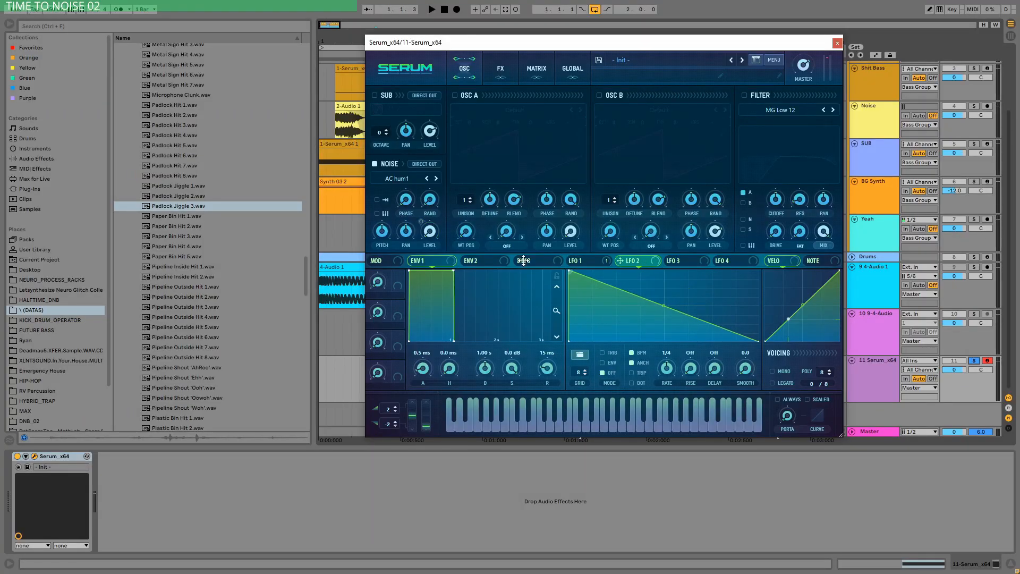
{"action": "left_click", "coordinate": [535, 72]}
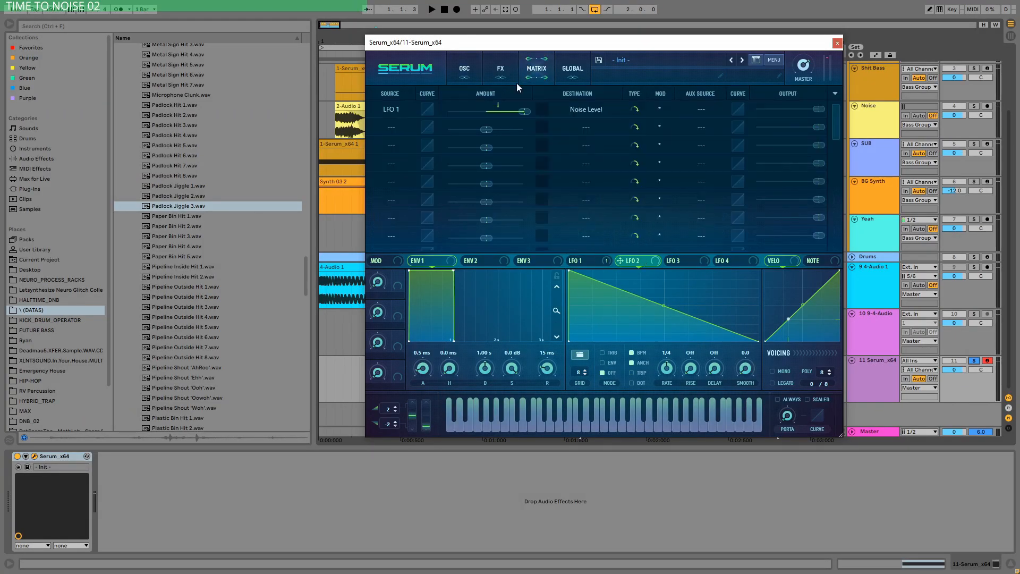
{"action": "left_click", "coordinate": [391, 127]}
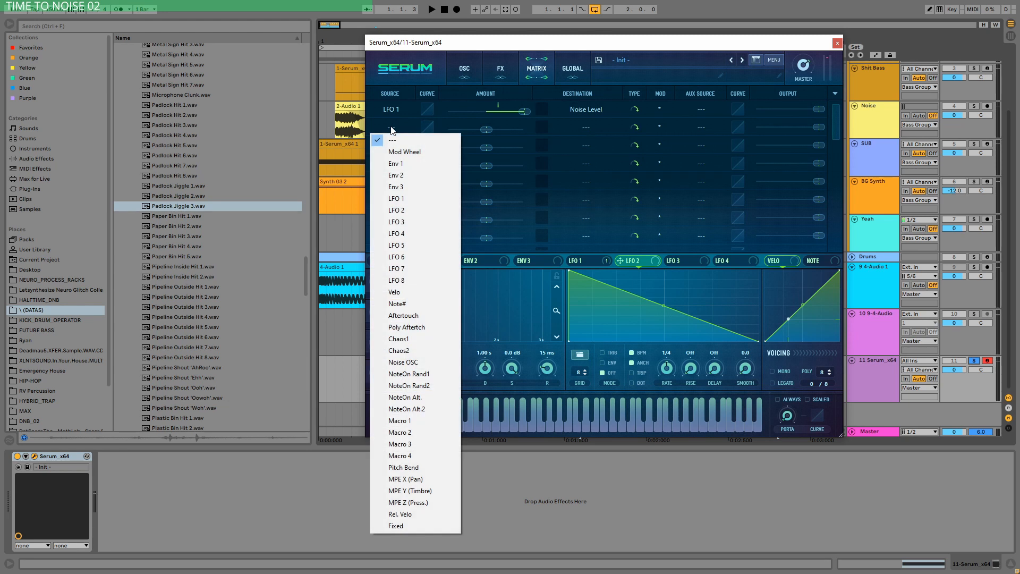
{"action": "left_click", "coordinate": [416, 212]}
{"action": "left_click", "coordinate": [586, 128]}
{"action": "left_click", "coordinate": [646, 212]}
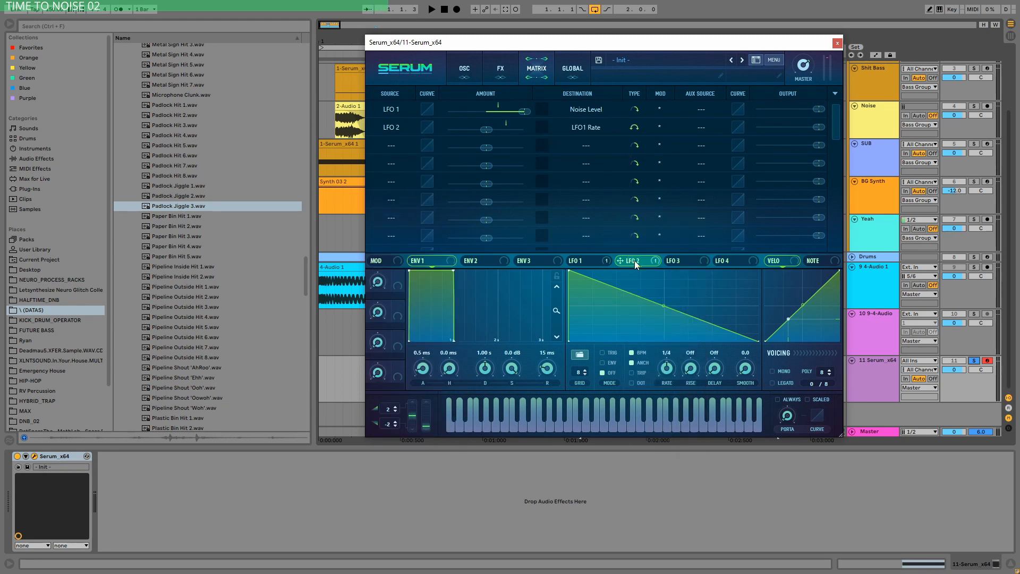
Step: Set the LFO 2 modulation amount on LFO 1's rate to 46, with LFO 2 in envelope mode
{"action": "left_click_drag", "start_coordinate": [499, 133], "coordinate": [517, 144]}
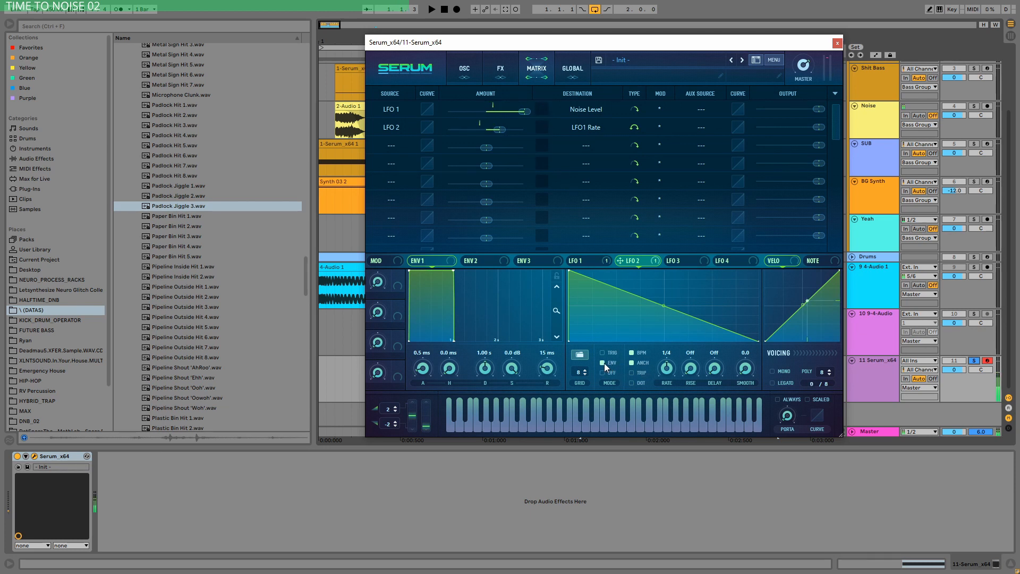
{"action": "mouse_move", "coordinate": [503, 132]}
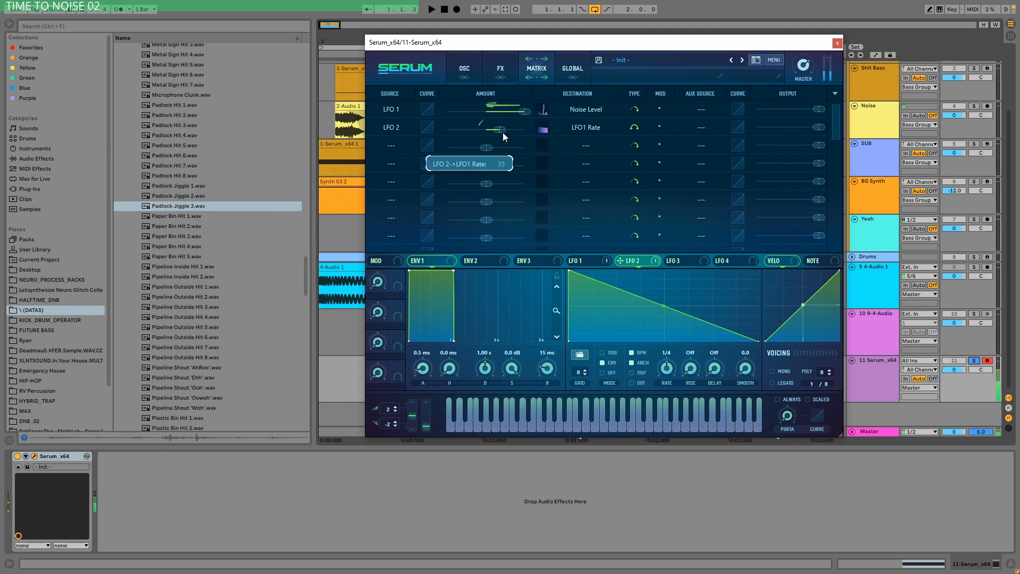
{"action": "left_click_drag", "start_coordinate": [503, 132], "coordinate": [511, 135]}
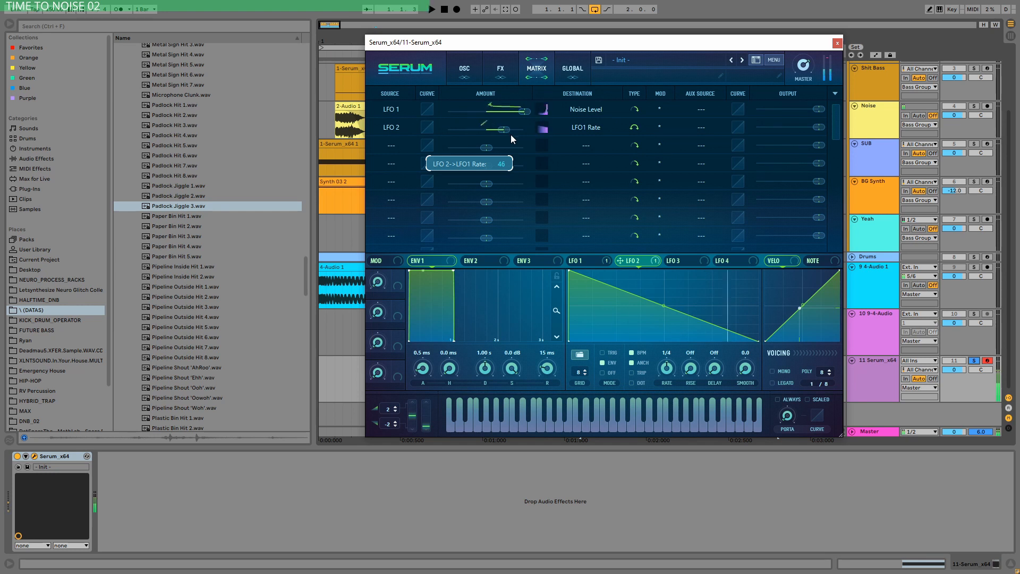
Step: Enable the filter for the noise oscillator with type High 18 and adjust its cutoff, modulated by LFO 2
{"action": "left_click", "coordinate": [478, 67]}
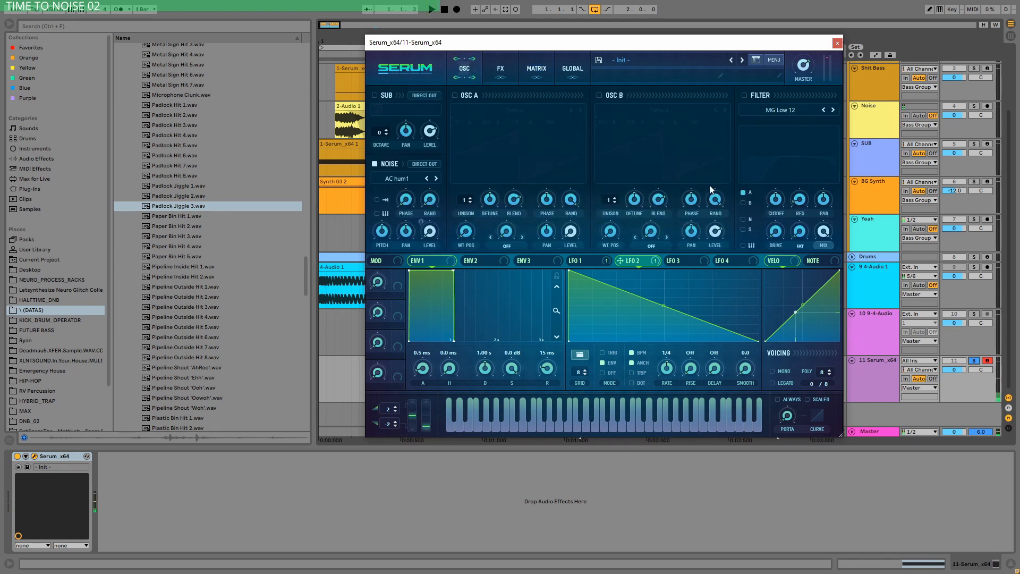
{"action": "left_click", "coordinate": [766, 111]}
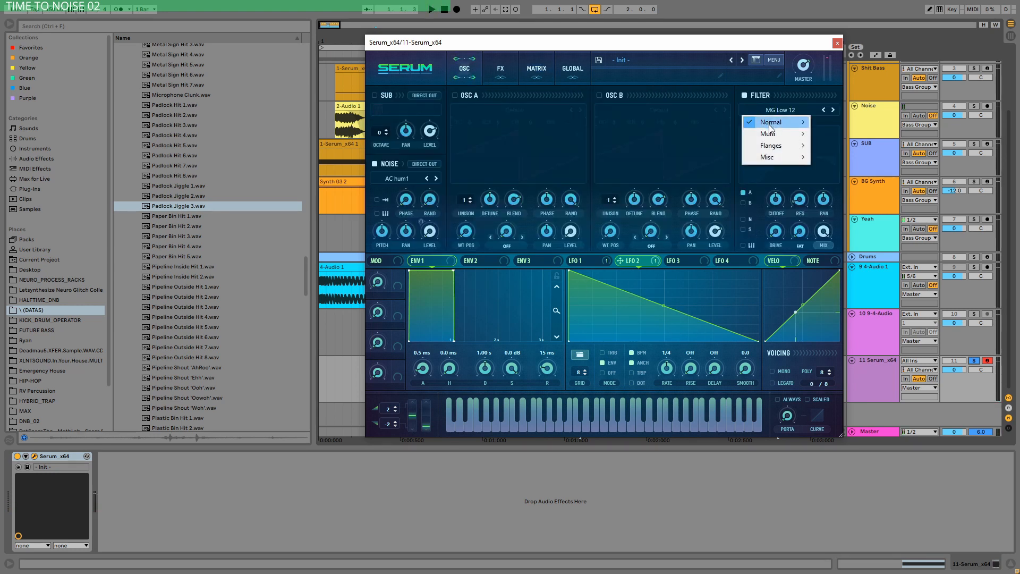
{"action": "mouse_move", "coordinate": [771, 128]}
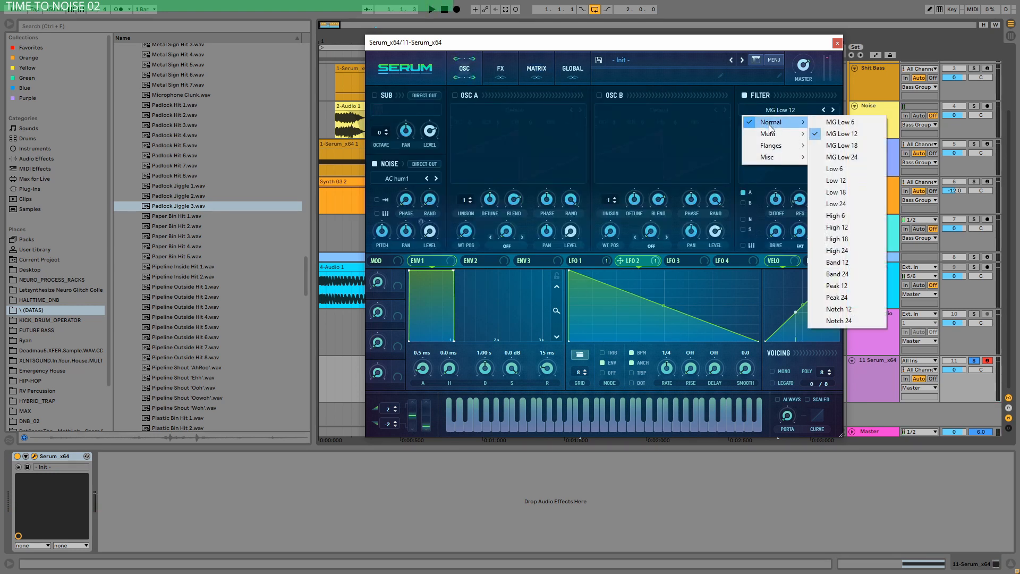
{"action": "left_click", "coordinate": [854, 241]}
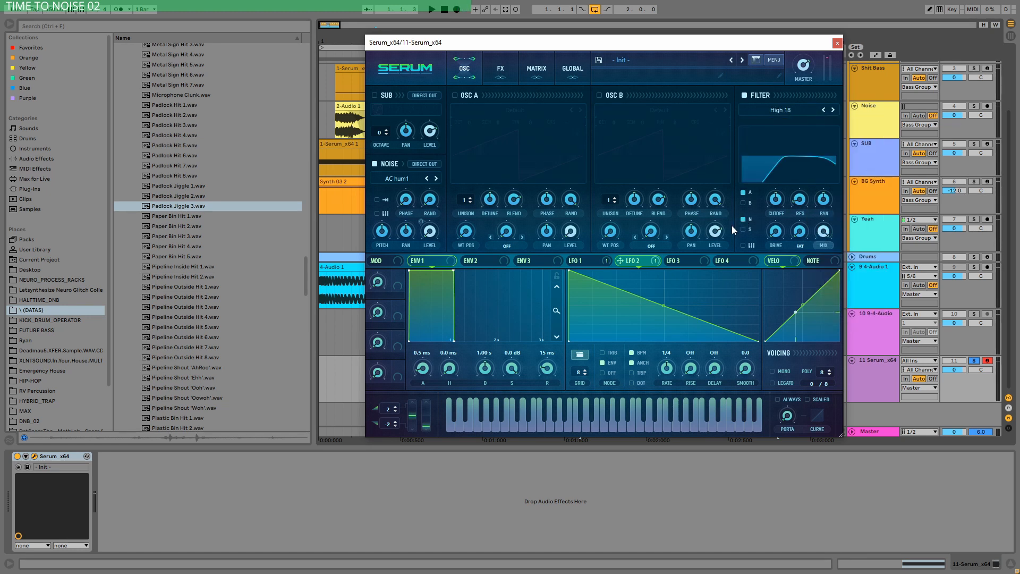
{"action": "left_click_drag", "start_coordinate": [780, 204], "coordinate": [773, 248]}
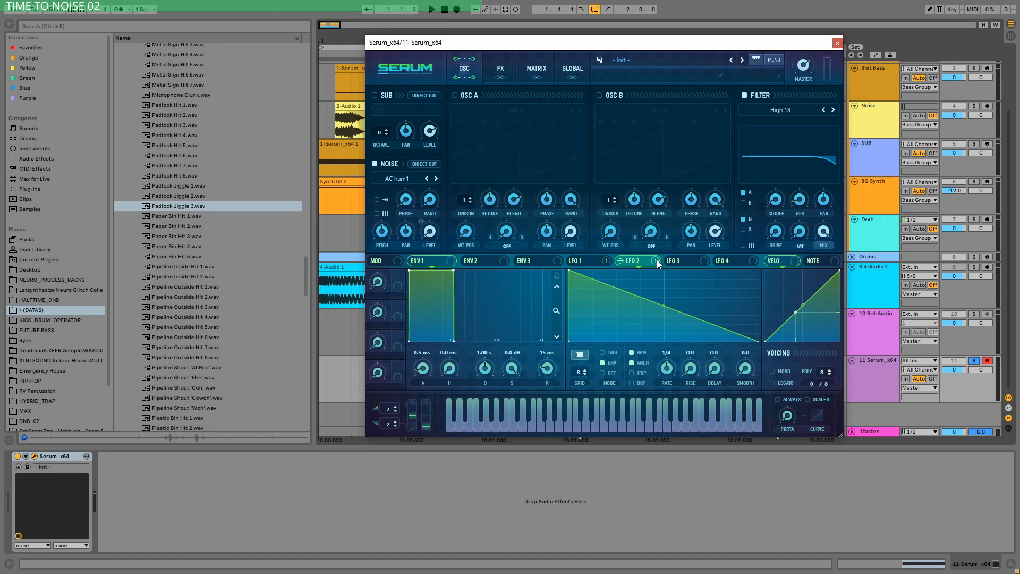
{"action": "left_click_drag", "start_coordinate": [776, 203], "coordinate": [782, 180]}
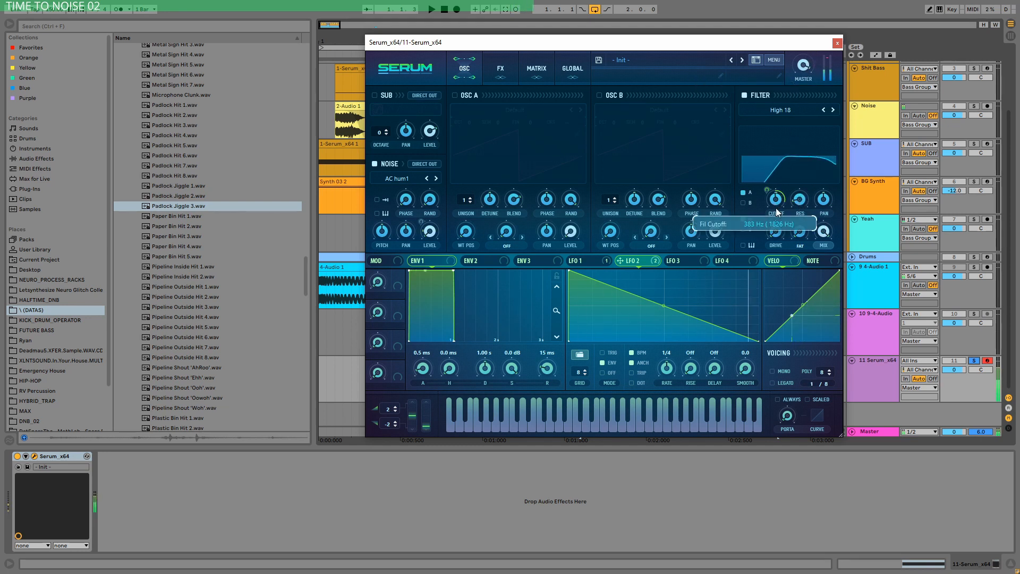
Step: Put an active Compressor first in the synth's effects chain and enable its multiband mode
{"action": "left_click", "coordinate": [500, 71]}
{"action": "left_click_drag", "start_coordinate": [407, 197], "coordinate": [424, 100]}
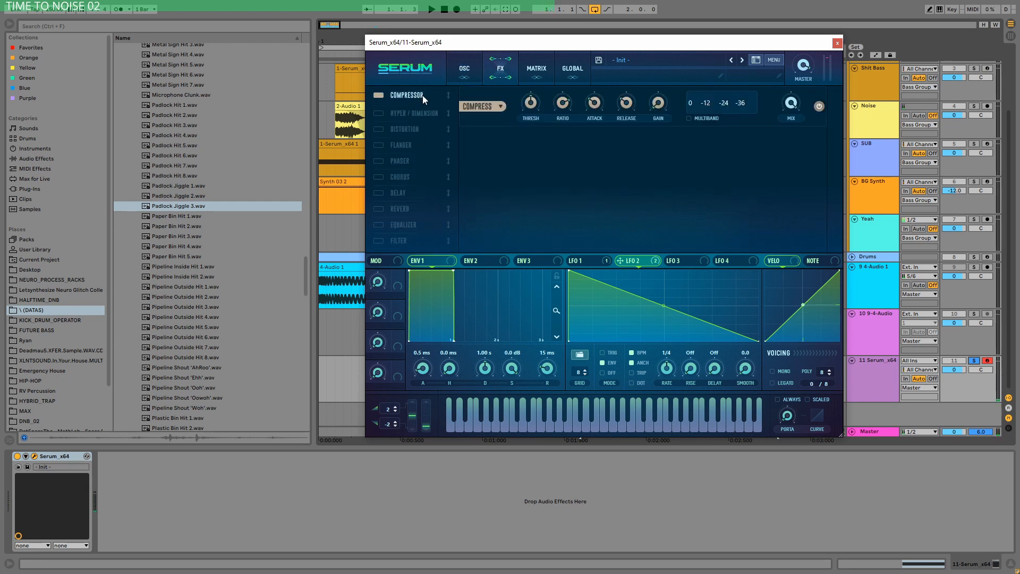
{"action": "left_click", "coordinate": [689, 118]}
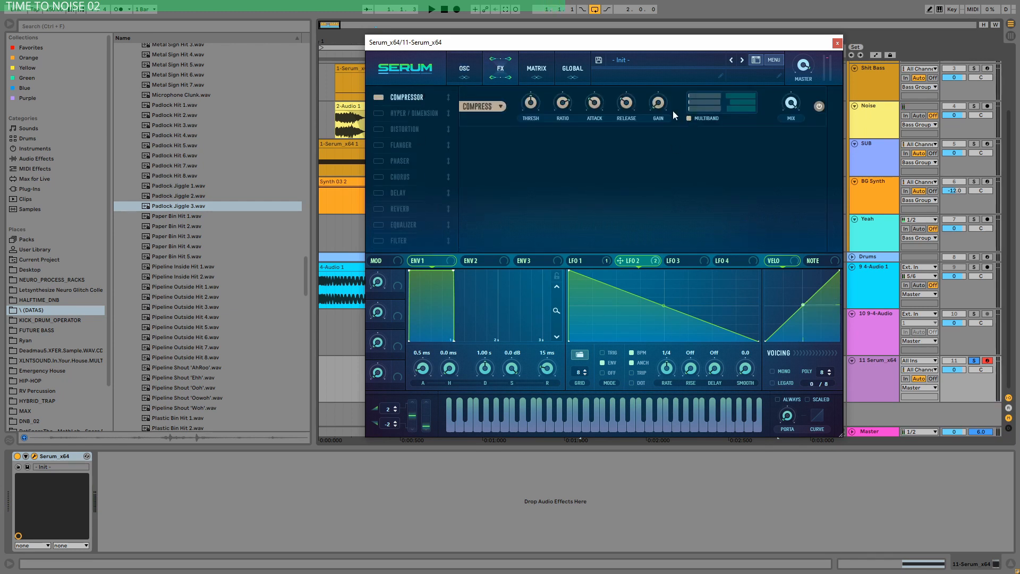
Step: Place an active Distortion after the compressor and raise its drive to about 58%
{"action": "mouse_move", "coordinate": [661, 102]}
{"action": "left_click", "coordinate": [400, 137]}
{"action": "left_click_drag", "start_coordinate": [400, 138], "coordinate": [408, 111]}
{"action": "left_click_drag", "start_coordinate": [726, 161], "coordinate": [725, 129]}
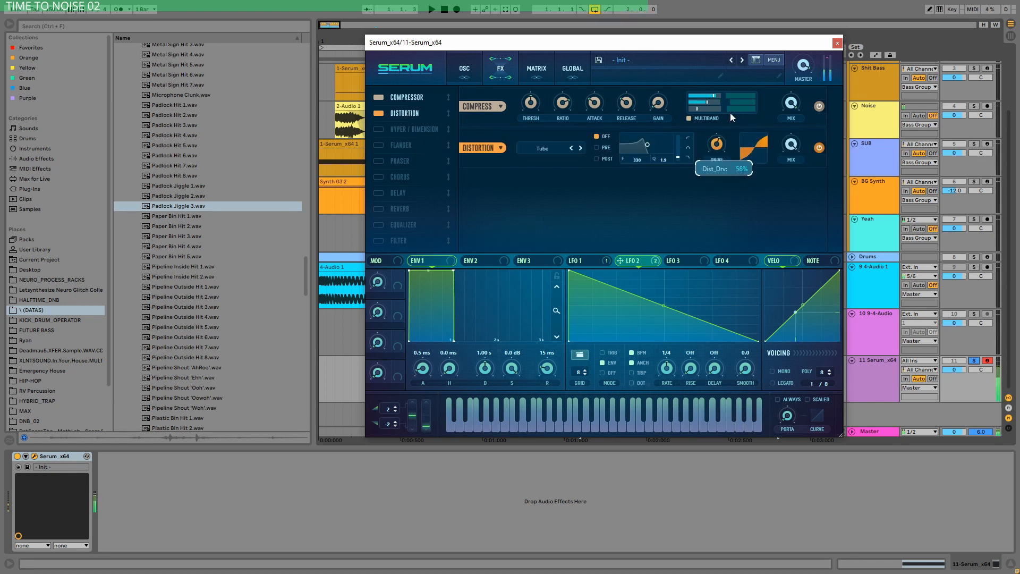
Step: Place an active Filter effect after the distortion and set its type to Ring Mod
{"action": "left_click", "coordinate": [378, 241]}
{"action": "left_click_drag", "start_coordinate": [379, 241], "coordinate": [422, 131]}
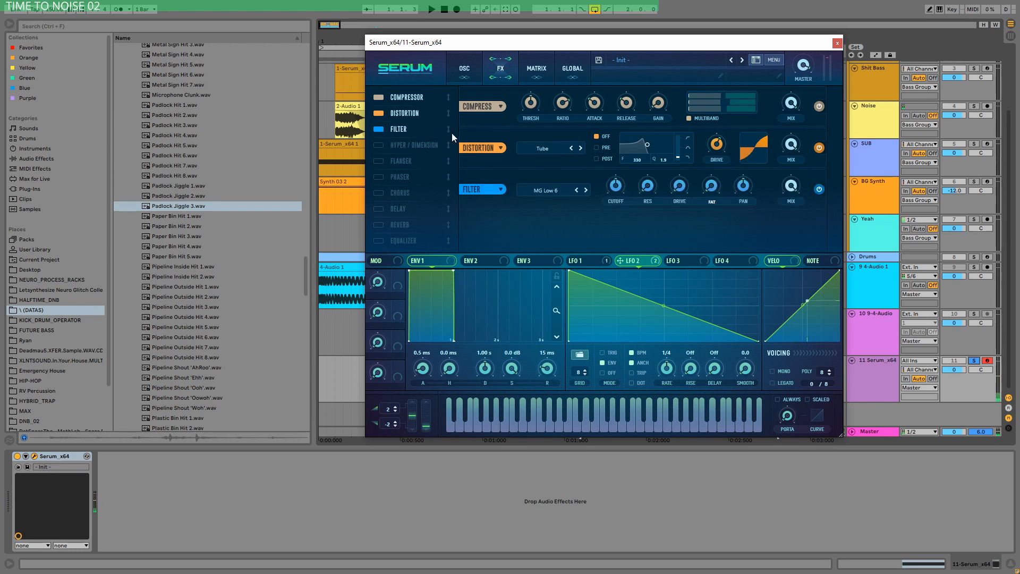
{"action": "left_click", "coordinate": [556, 187]}
{"action": "mouse_move", "coordinate": [548, 238]}
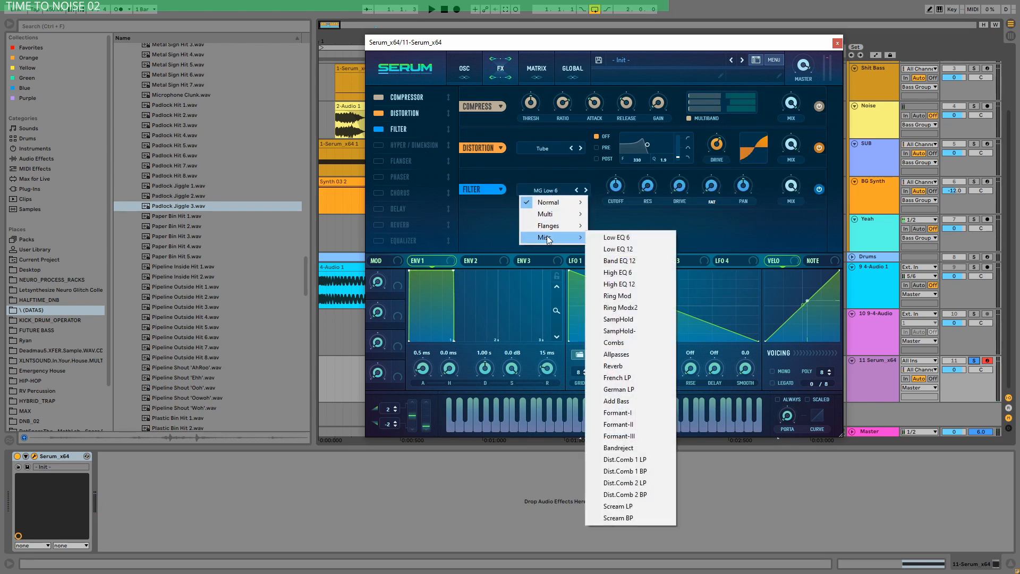
{"action": "left_click", "coordinate": [618, 296]}
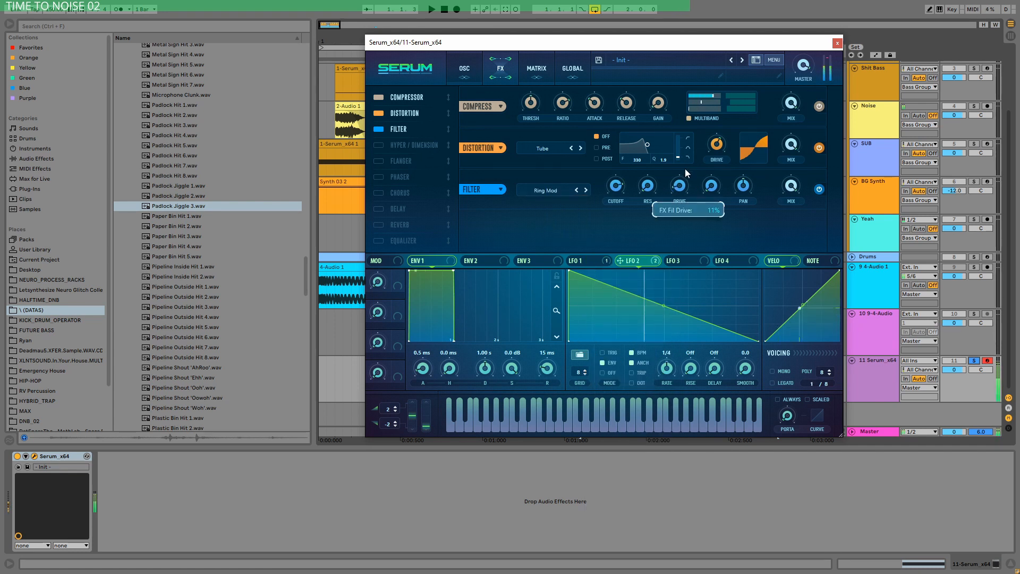
{"action": "mouse_move", "coordinate": [618, 196]}
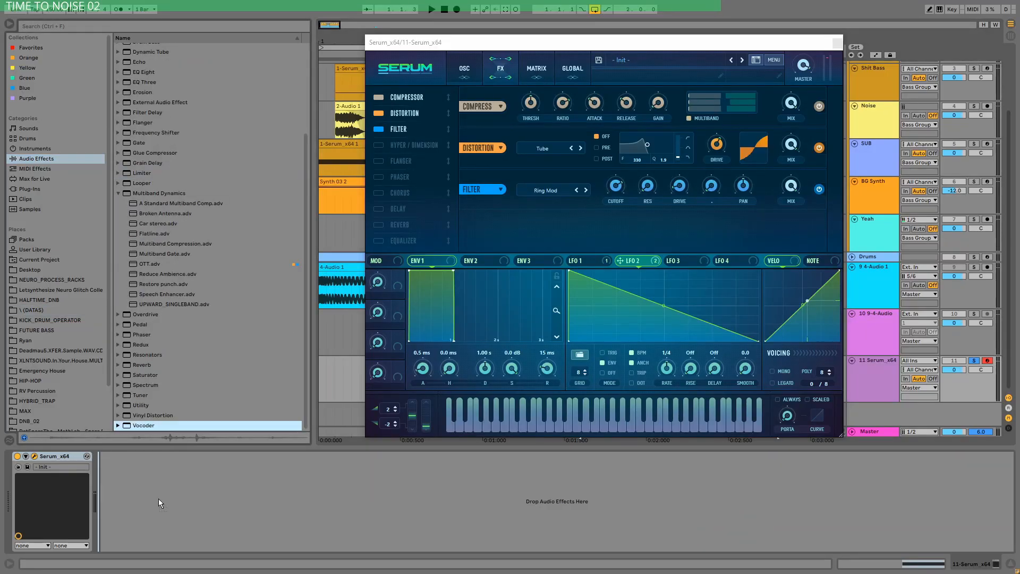
Step: Add a Vocoder after the synth on the track and set its carrier to Modulator
{"action": "left_click_drag", "start_coordinate": [158, 499], "coordinate": [158, 499]}
{"action": "left_click", "coordinate": [124, 476]}
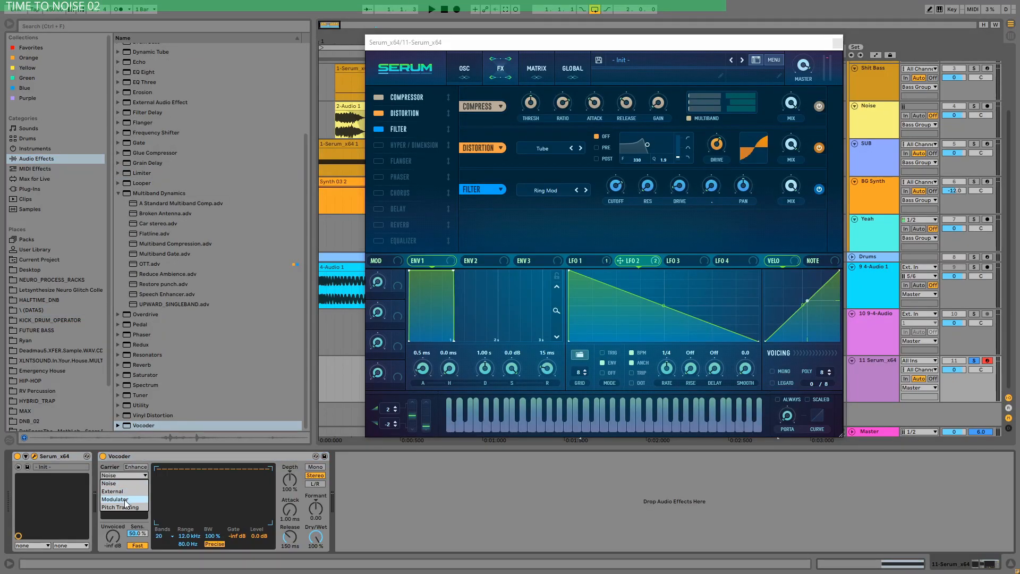
{"action": "left_click", "coordinate": [128, 499]}
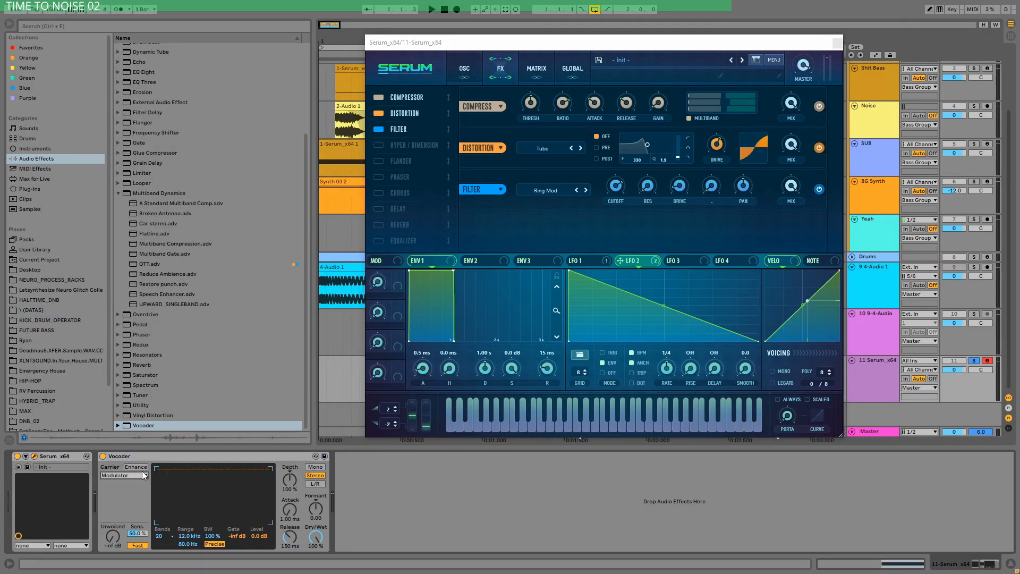
Step: Set the vocoder's formant to 7.00 and its level to 7.5 dB
{"action": "left_click_drag", "start_coordinate": [315, 508], "coordinate": [315, 479]}
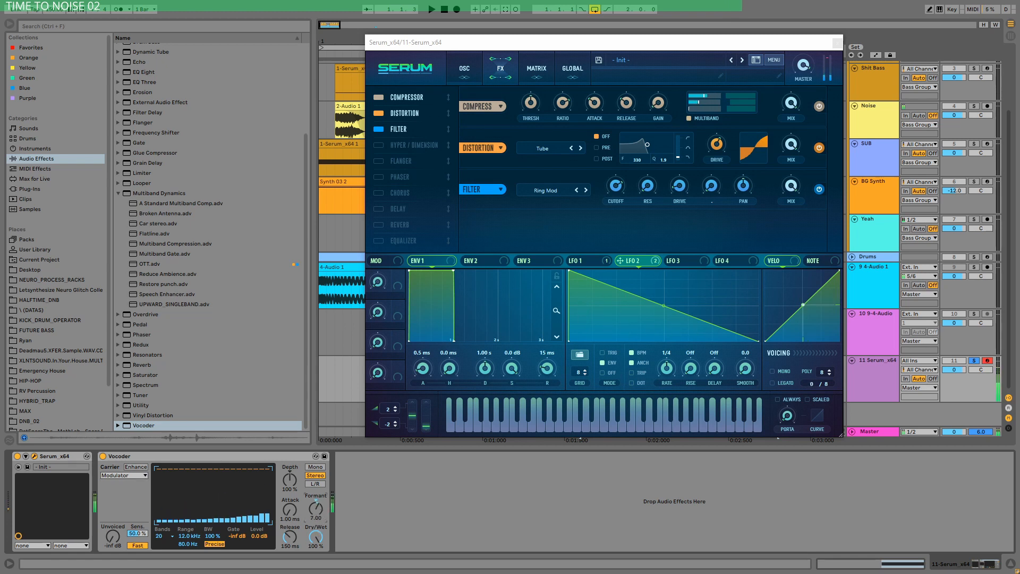
{"action": "left_click_drag", "start_coordinate": [259, 536], "coordinate": [316, 542]}
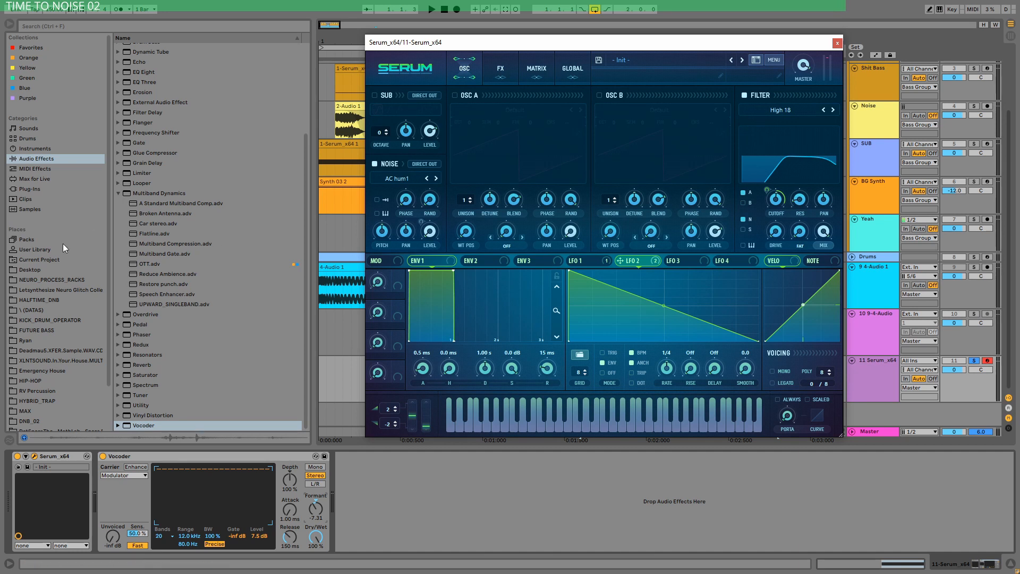
Step: Audition samples in the \(DATAS) folder and load Pipeline Outside Hit 3.wav into the synth's noise oscillator
{"action": "left_click", "coordinate": [34, 278]}
{"action": "left_click", "coordinate": [35, 311]}
{"action": "scroll", "coordinate": [136, 266], "scroll_direction": "down", "scroll_amount": 3}
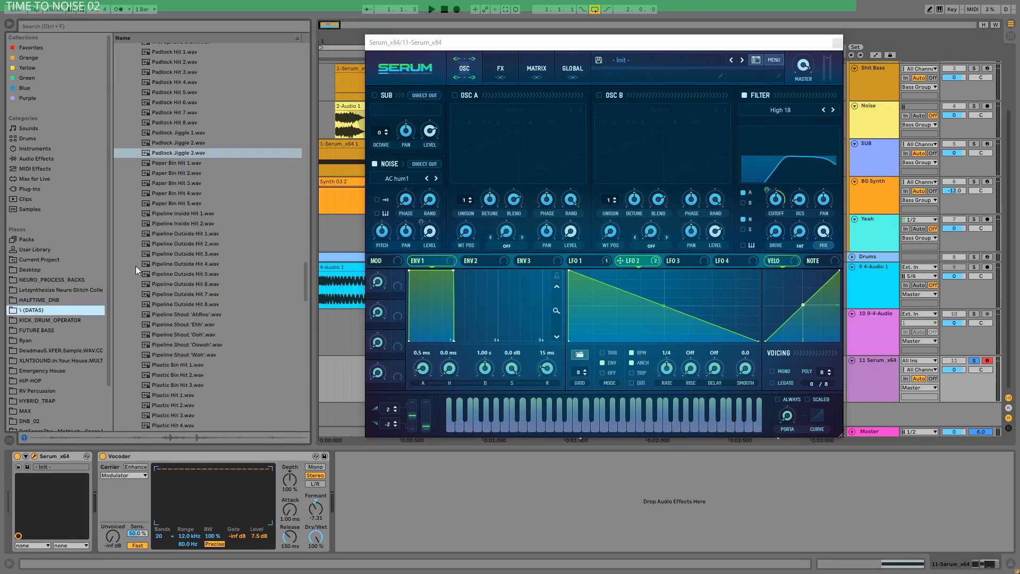
{"action": "left_click", "coordinate": [199, 221]}
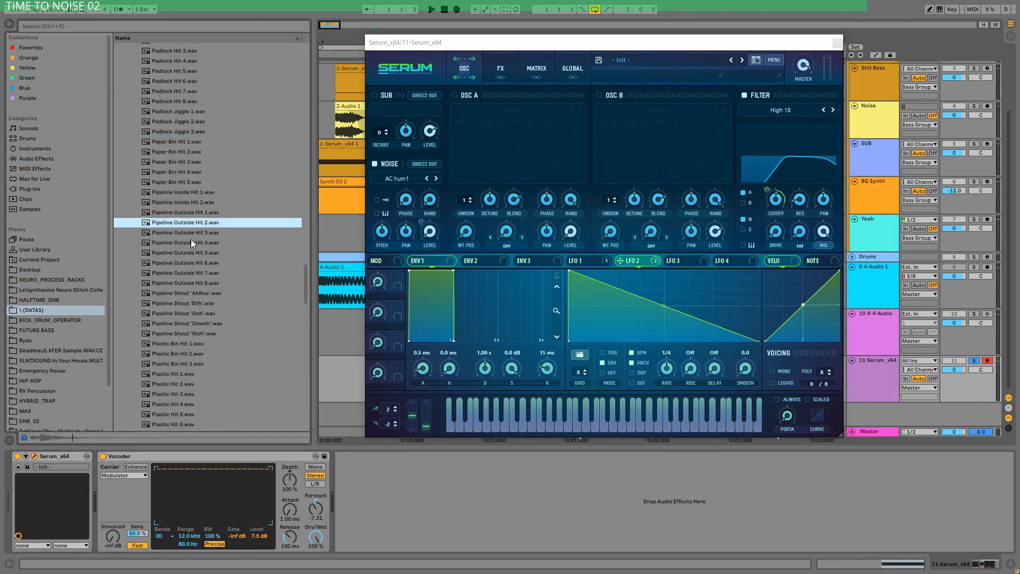
{"action": "left_click", "coordinate": [191, 234]}
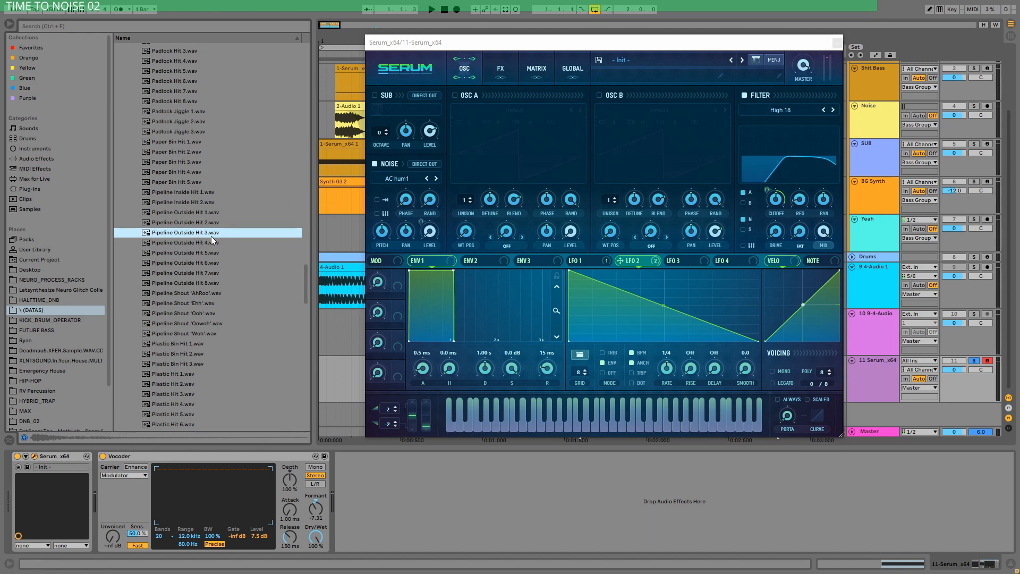
{"action": "left_click_drag", "start_coordinate": [212, 237], "coordinate": [393, 178]}
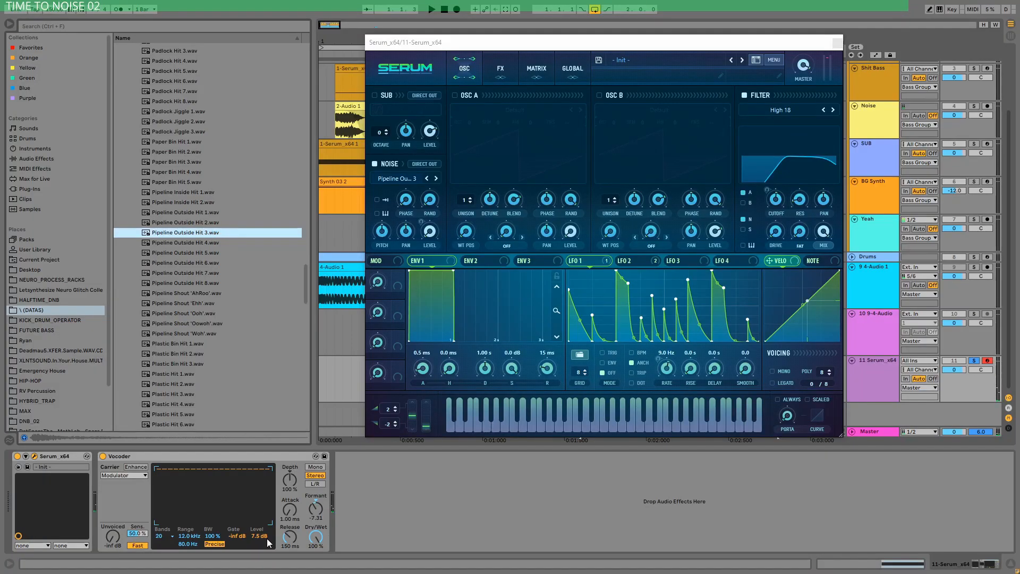
Step: Raise the vocoder's level to 23 dB and reset its formant to 0.00
{"action": "mouse_move", "coordinate": [260, 536]}
{"action": "left_mouse_down"}
{"action": "mouse_move", "coordinate": [260, 510]}
{"action": "mouse_move", "coordinate": [256, 518]}
{"action": "left_mouse_up"}
{"action": "double_click", "coordinate": [314, 502]}
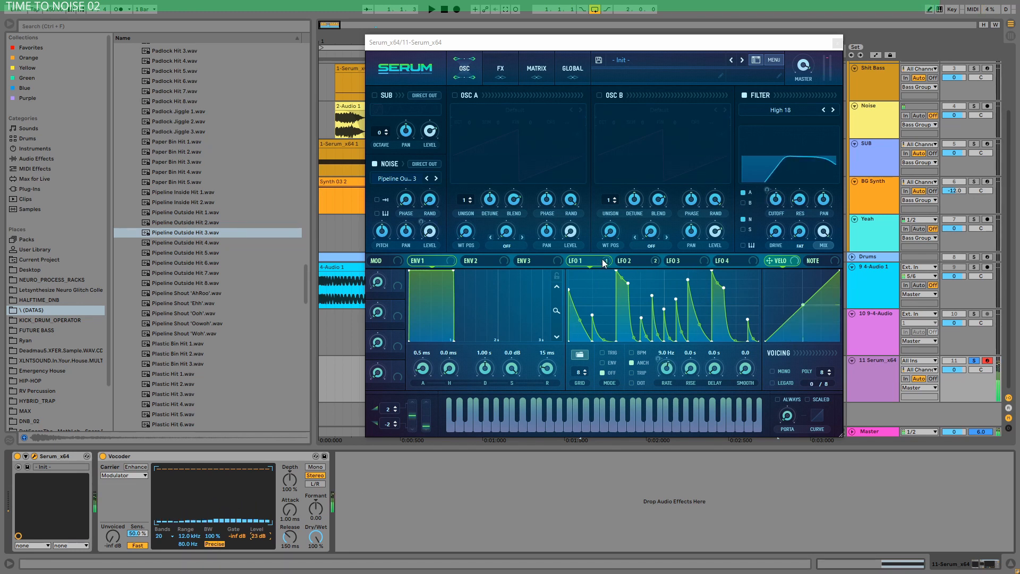
Step: Show LFO 2 and adjust its modulation depth on the High 18 filter's cutoff
{"action": "left_click", "coordinate": [633, 261]}
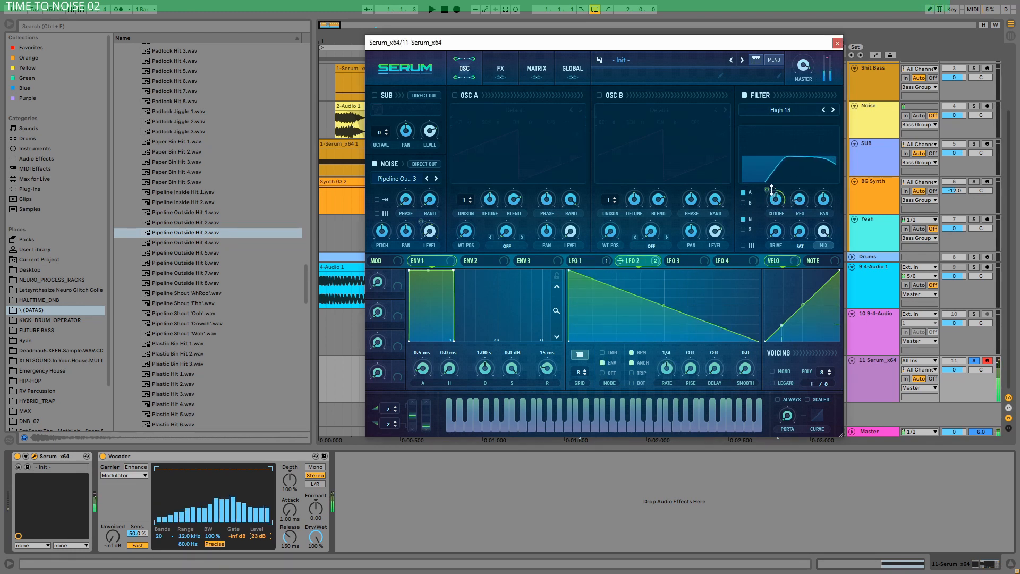
{"action": "mouse_move", "coordinate": [772, 190]}
{"action": "left_mouse_down"}
{"action": "mouse_move", "coordinate": [768, 202]}
{"action": "mouse_move", "coordinate": [774, 196]}
{"action": "left_mouse_up"}
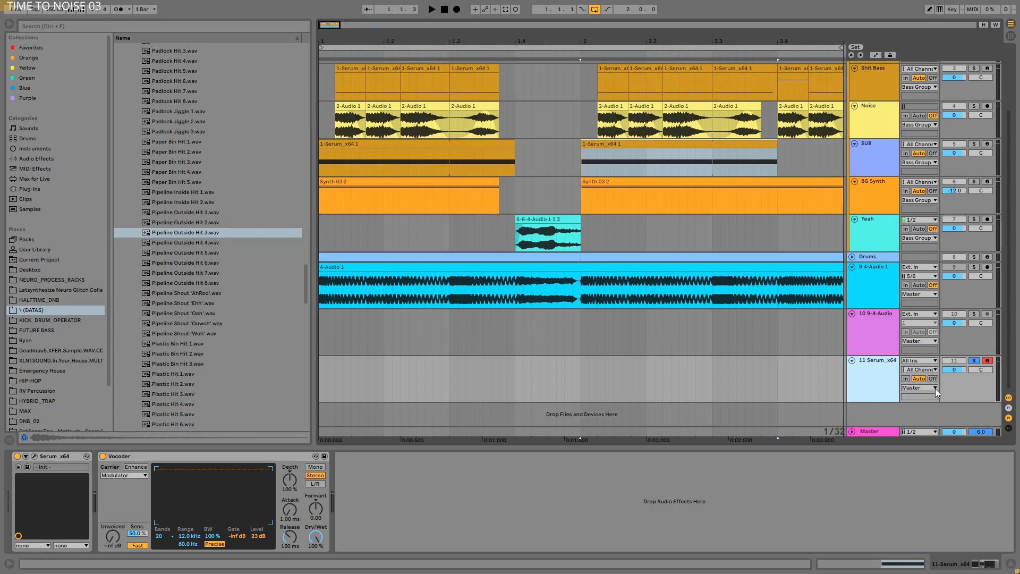
Step: Create a new MIDI track with a Serum instance from the plug-ins and hide the browser
{"action": "key", "text": "ctrl+shift+t"}
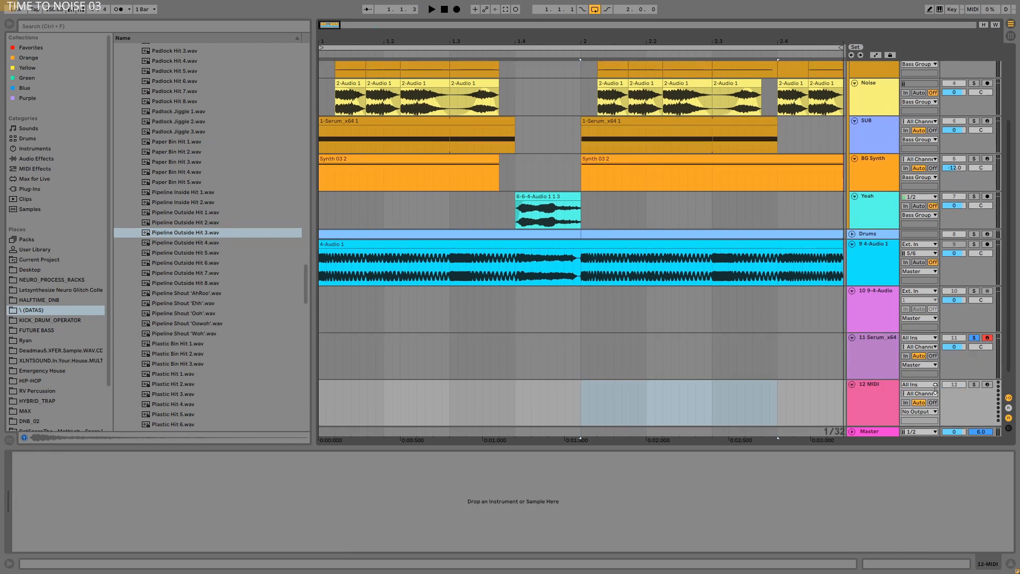
{"action": "left_click", "coordinate": [27, 179]}
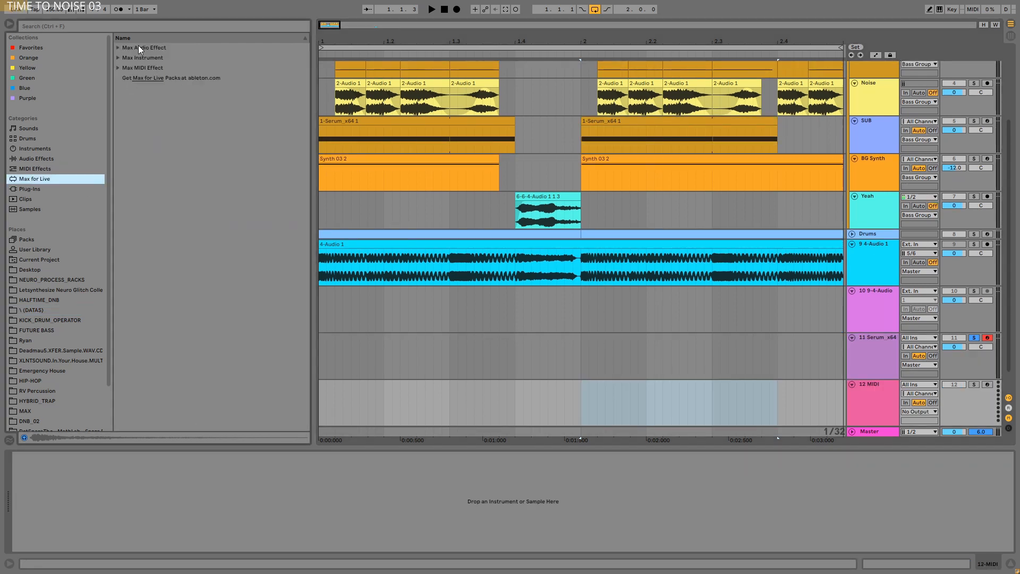
{"action": "left_click", "coordinate": [32, 190]}
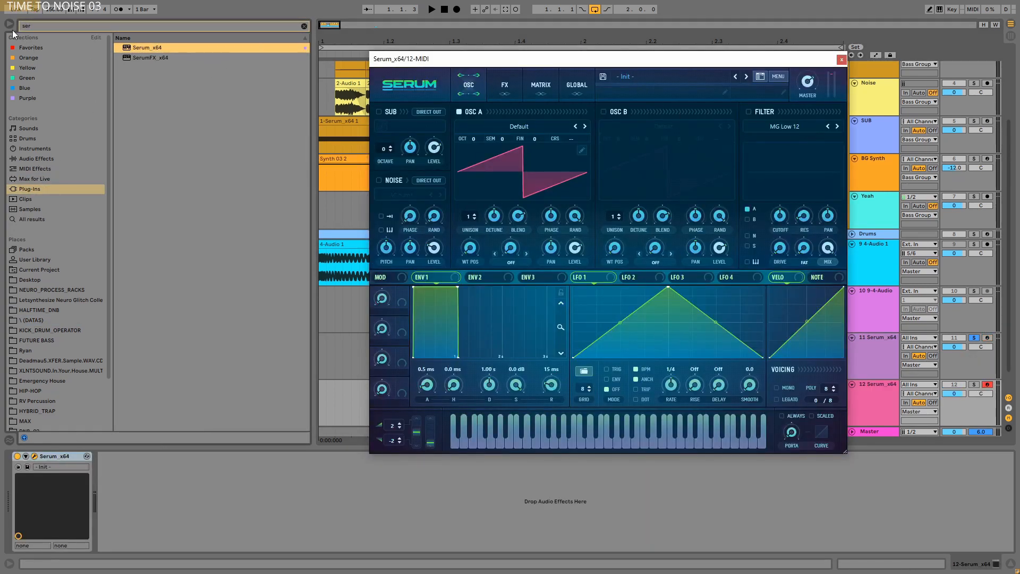
{"action": "left_click", "coordinate": [9, 24]}
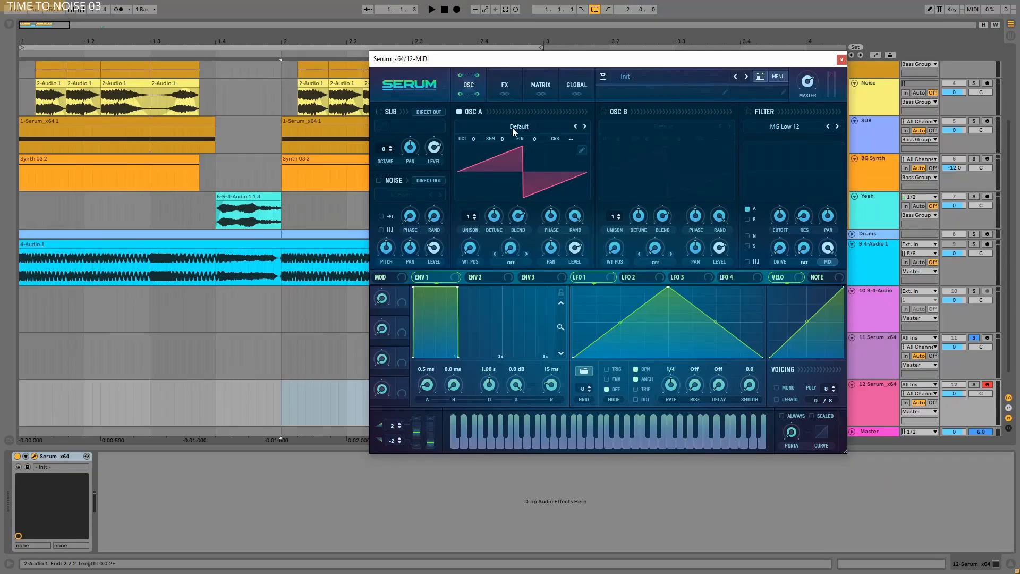
Step: Browse the Digital wavetables for oscillator A, auditioning several from BottleBlow onward, and load Dist Bass Dropper
{"action": "left_click", "coordinate": [513, 128]}
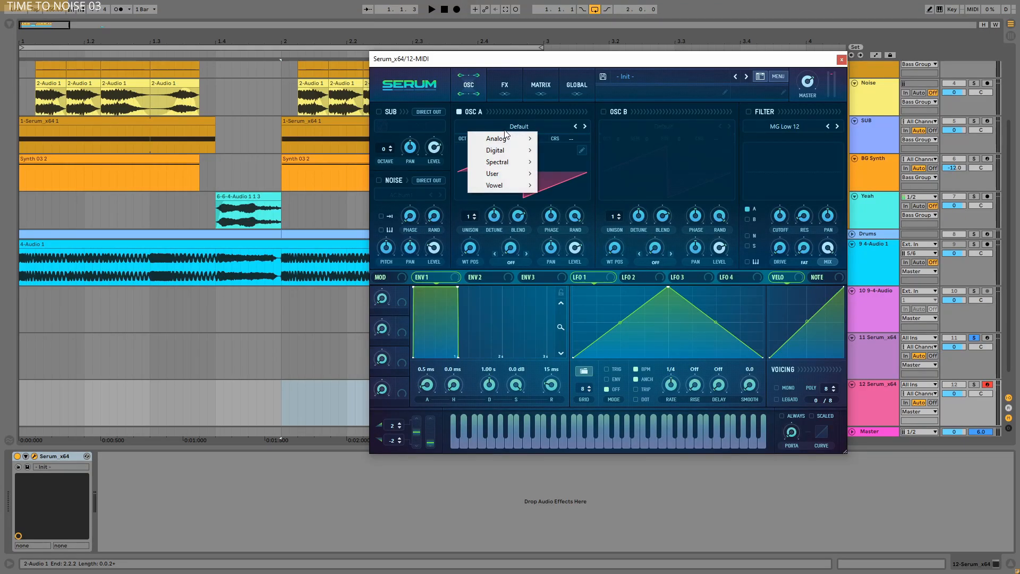
{"action": "mouse_move", "coordinate": [501, 153]}
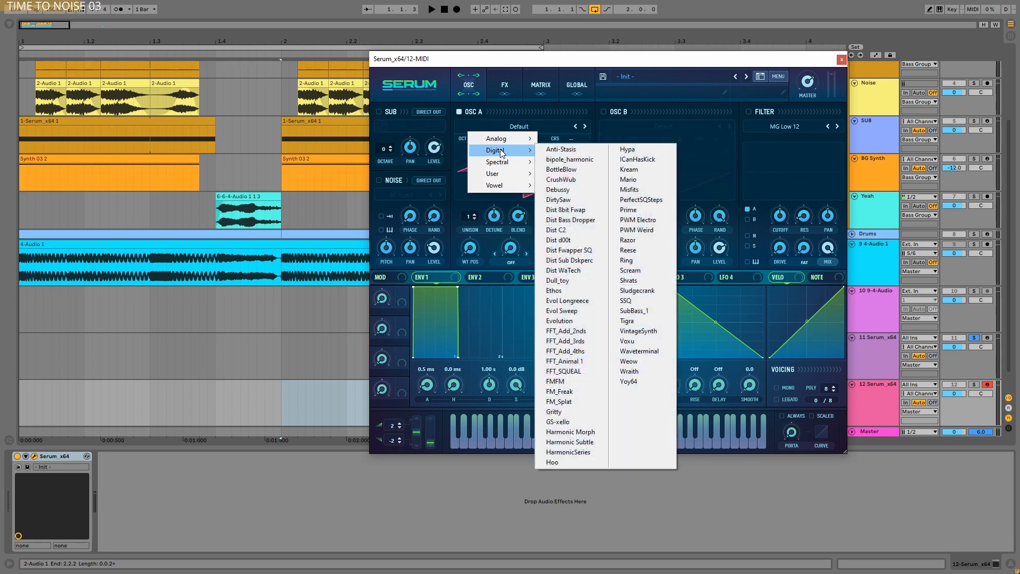
{"action": "left_click", "coordinate": [579, 170]}
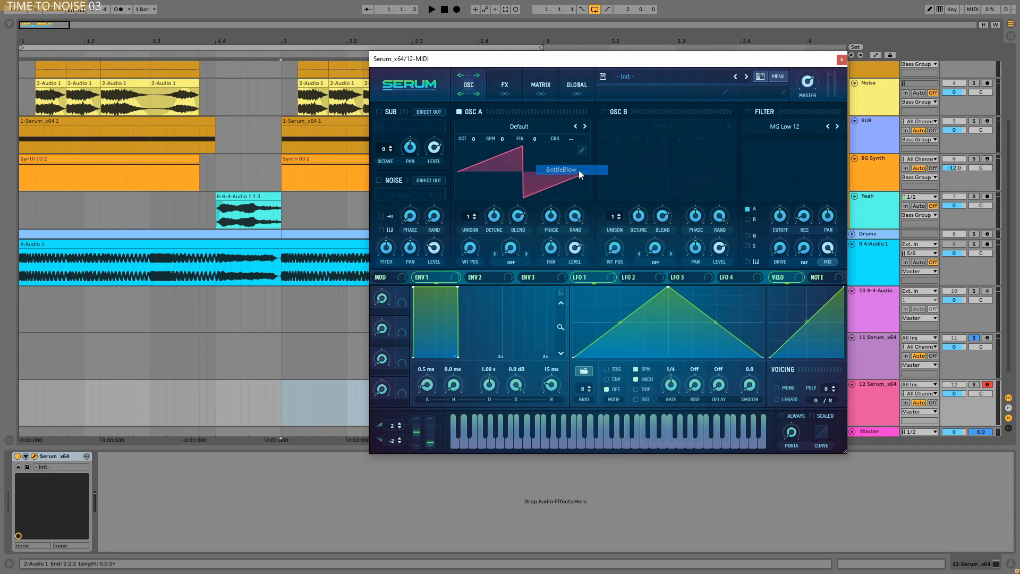
{"action": "left_click", "coordinate": [586, 127]}
{"action": "left_click", "coordinate": [586, 128]}
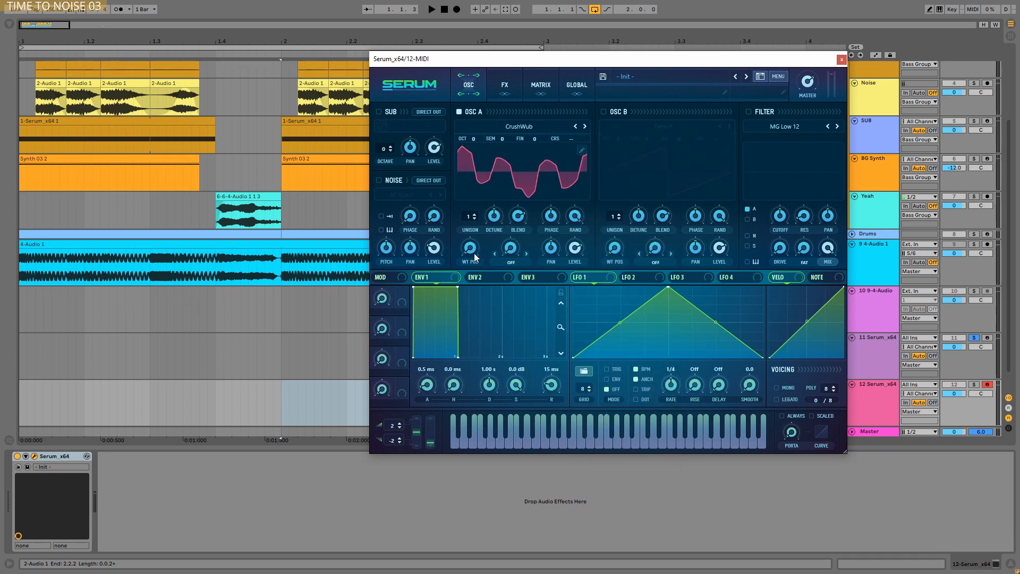
{"action": "left_click_drag", "start_coordinate": [470, 248], "coordinate": [554, 162]}
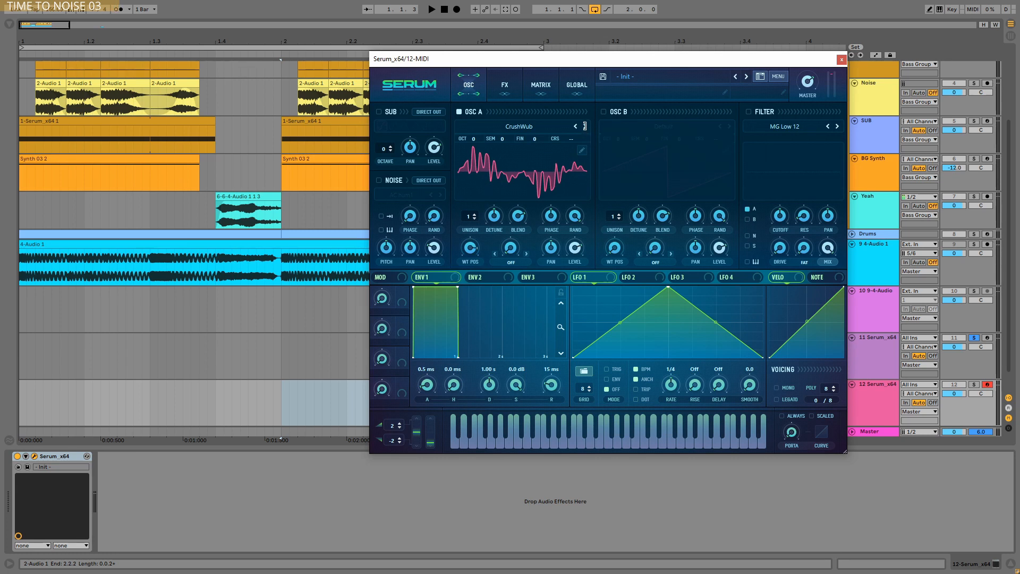
{"action": "left_click", "coordinate": [586, 126]}
{"action": "left_click", "coordinate": [584, 125]}
{"action": "left_click", "coordinate": [584, 124]}
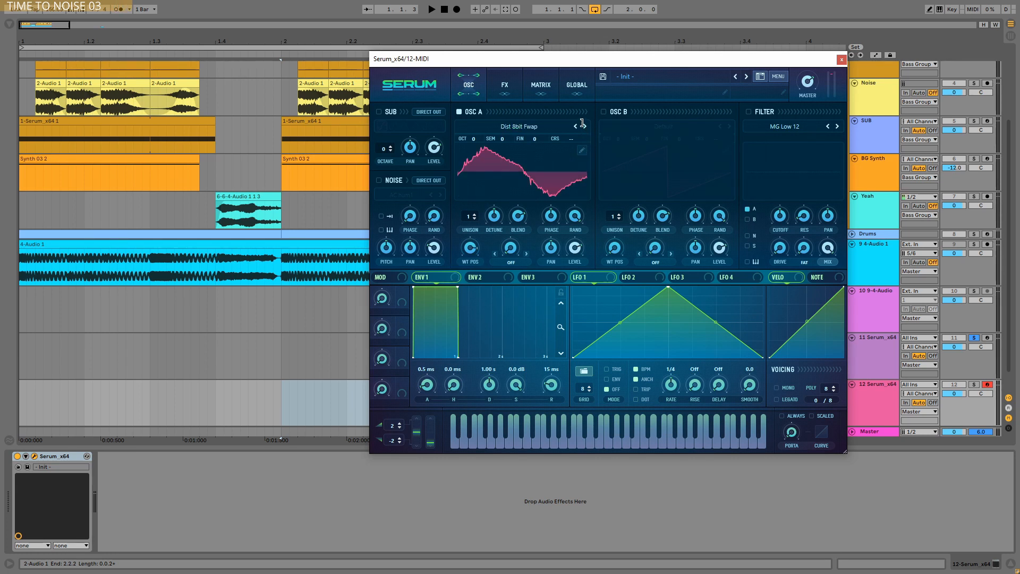
{"action": "left_click", "coordinate": [583, 123]}
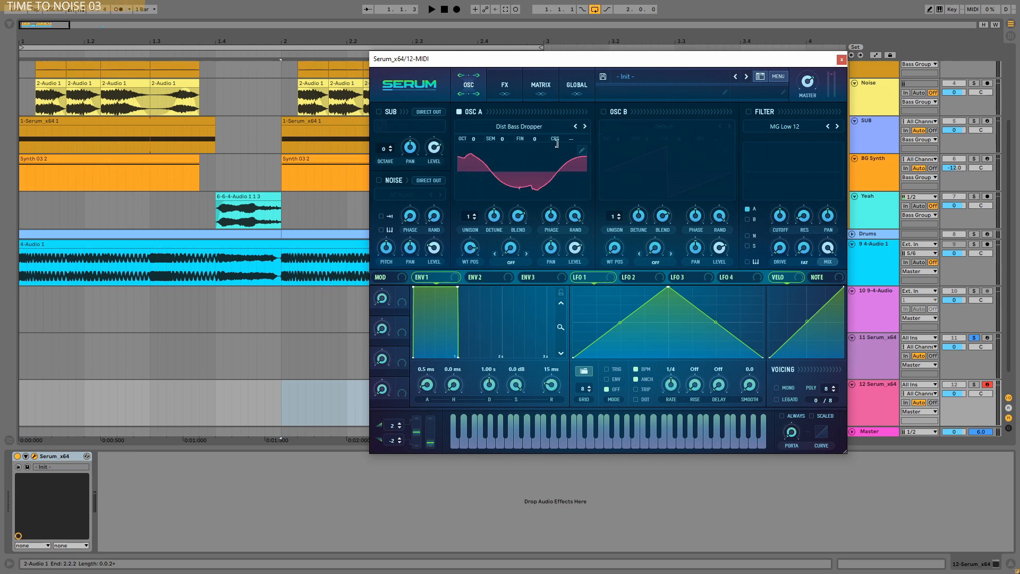
Step: Sweep oscillator A's wavetable position to audition the wavetable and solo the new Serum track
{"action": "left_click_drag", "start_coordinate": [472, 254], "coordinate": [492, 202]}
{"action": "left_click_drag", "start_coordinate": [479, 286], "coordinate": [562, 147]}
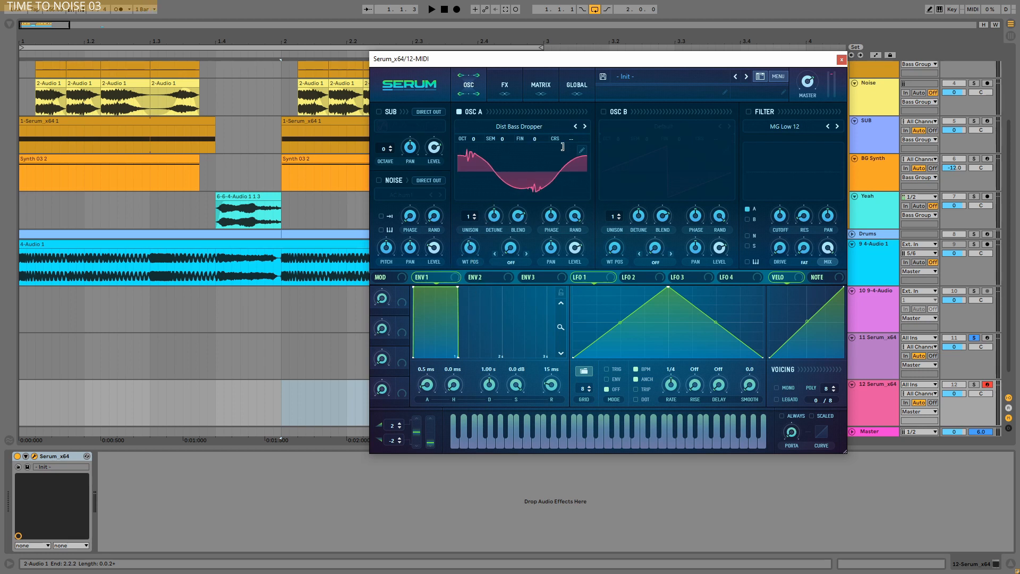
{"action": "left_click_drag", "start_coordinate": [486, 249], "coordinate": [486, 228]}
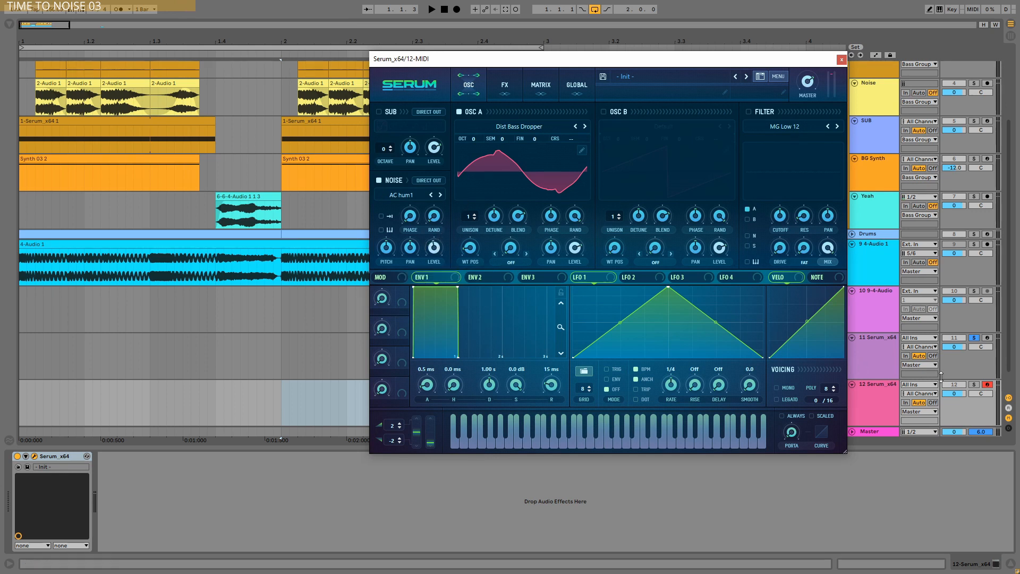
{"action": "left_click", "coordinate": [976, 384]}
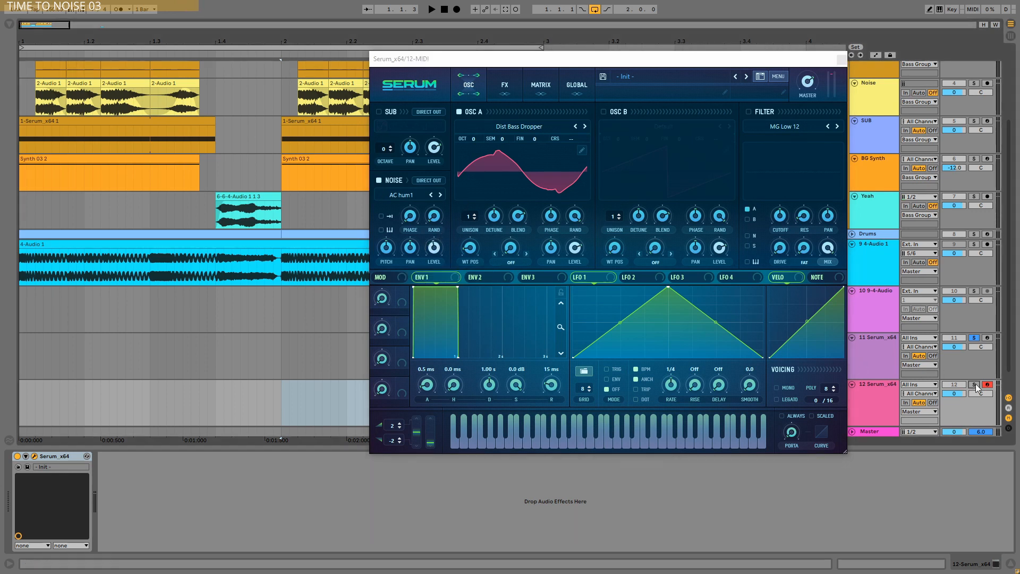
Step: Activate the Tube distortion effect, raising its drive while lowering the synth's master level to compensate
{"action": "left_click", "coordinate": [505, 86]}
{"action": "left_click", "coordinate": [384, 129]}
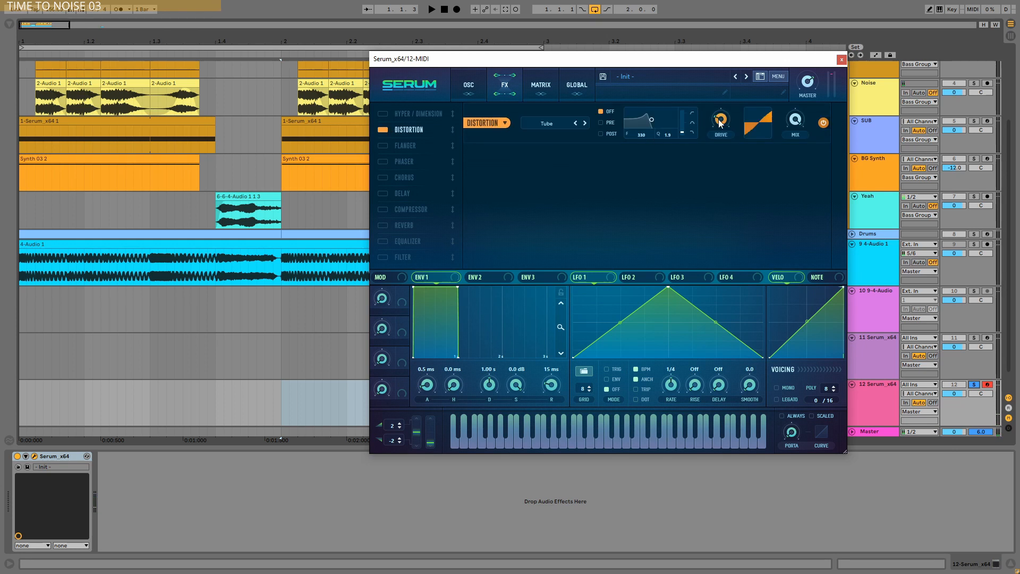
{"action": "left_click_drag", "start_coordinate": [721, 123], "coordinate": [727, 94]}
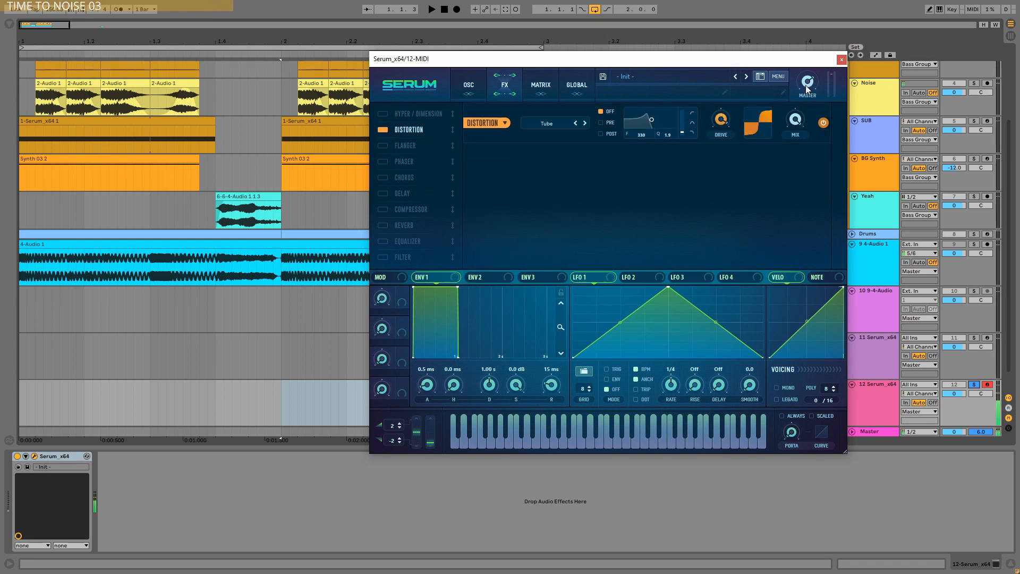
{"action": "left_click_drag", "start_coordinate": [799, 88], "coordinate": [799, 91]}
{"action": "left_click_drag", "start_coordinate": [726, 119], "coordinate": [726, 75]}
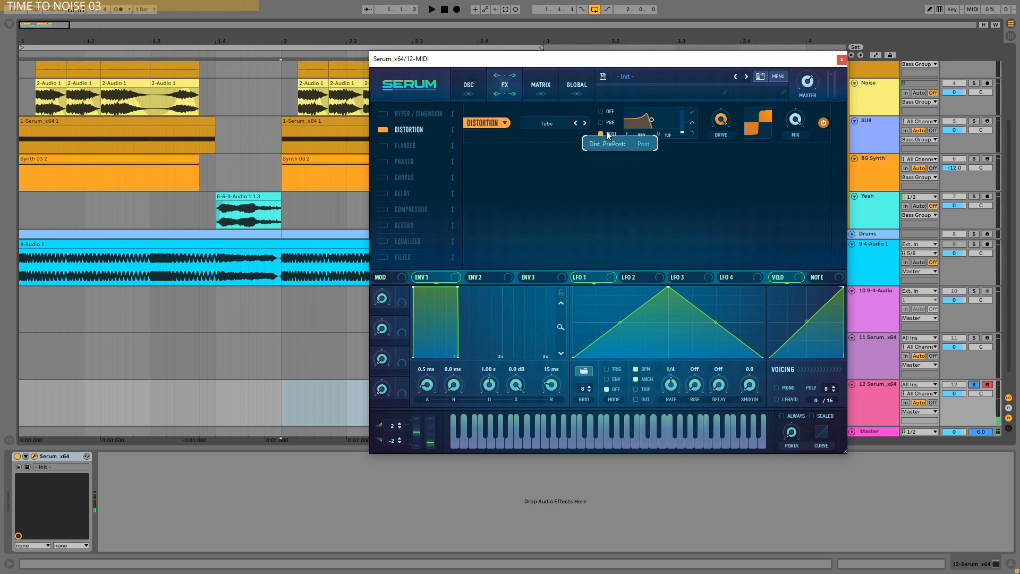
Step: Set the distortion's Post filter to frequency 2537 and Q 1.4, modulating its frequency with LFO 1 shaped as a falling ramp
{"action": "left_click_drag", "start_coordinate": [686, 117], "coordinate": [703, 40]}
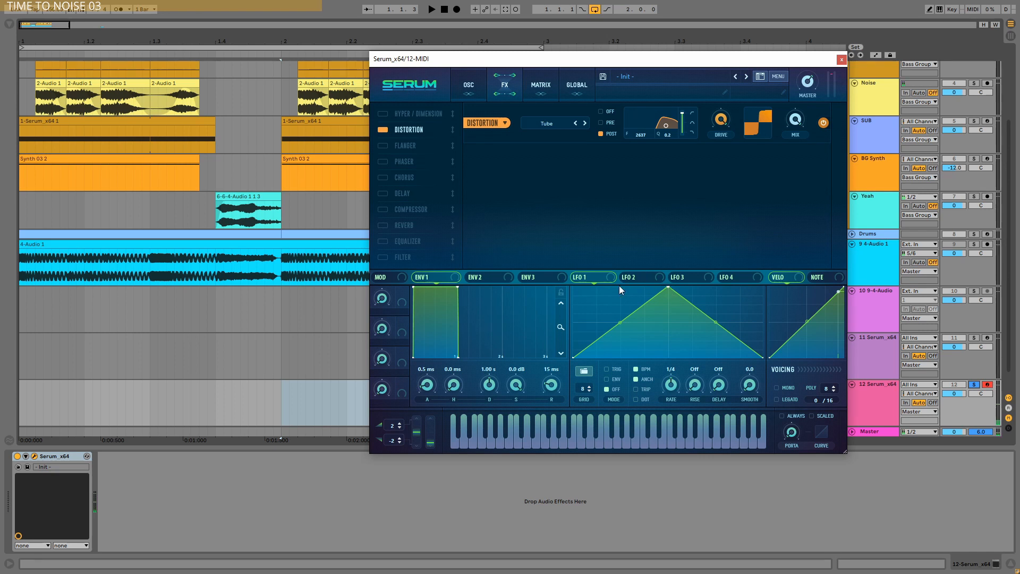
{"action": "left_click_drag", "start_coordinate": [666, 287], "coordinate": [608, 286]}
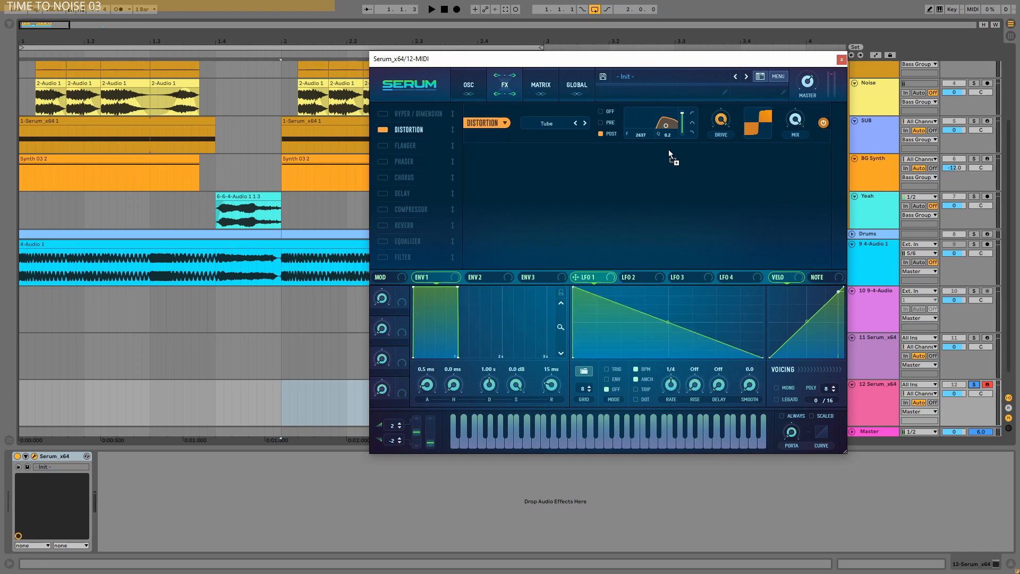
{"action": "left_click_drag", "start_coordinate": [641, 133], "coordinate": [648, 137]}
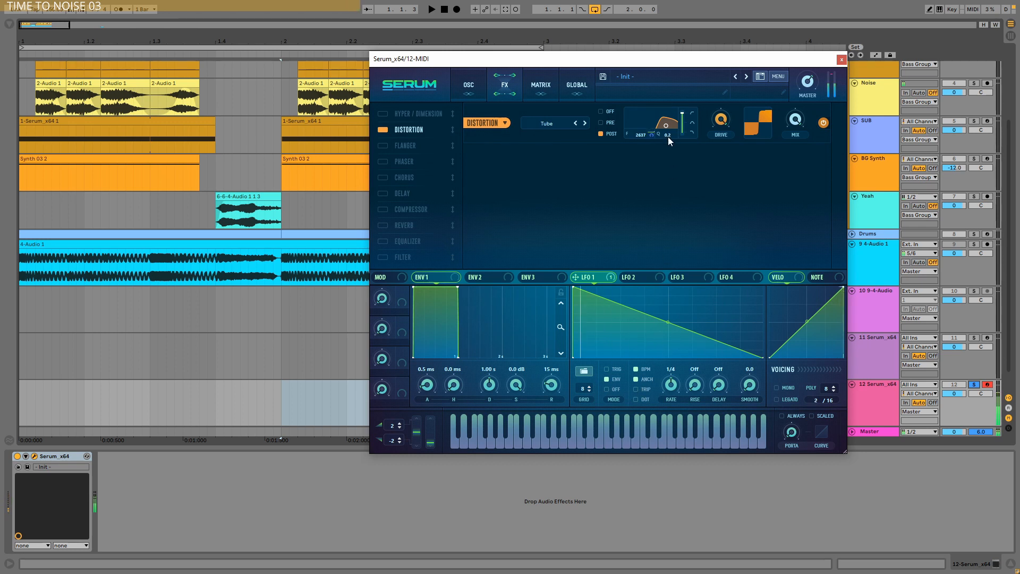
{"action": "left_click_drag", "start_coordinate": [667, 127], "coordinate": [665, 124]}
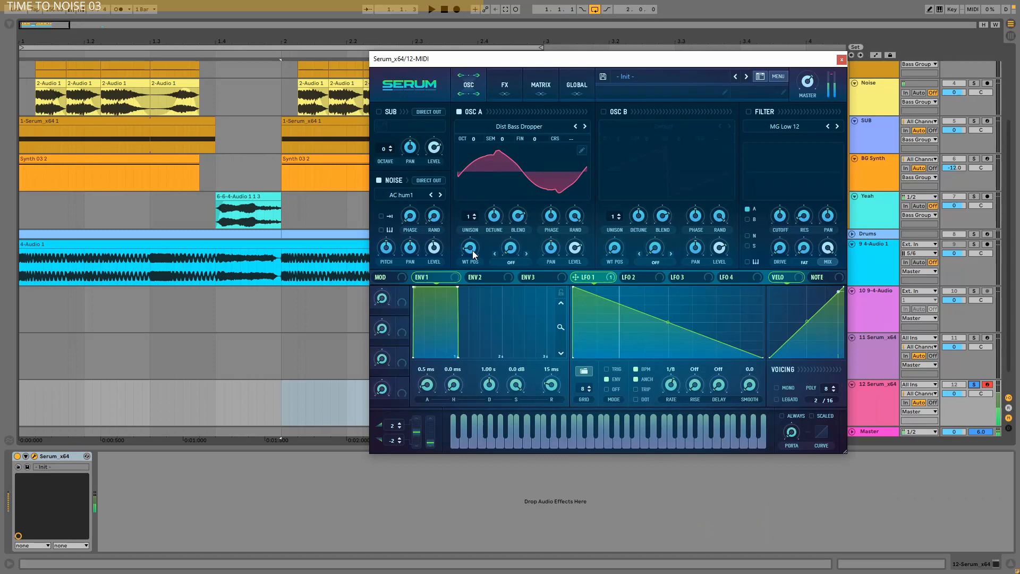
Step: Sweep oscillator A's wavetable position up and back down to audition it through the distortion
{"action": "left_click_drag", "start_coordinate": [473, 251], "coordinate": [476, 215]}
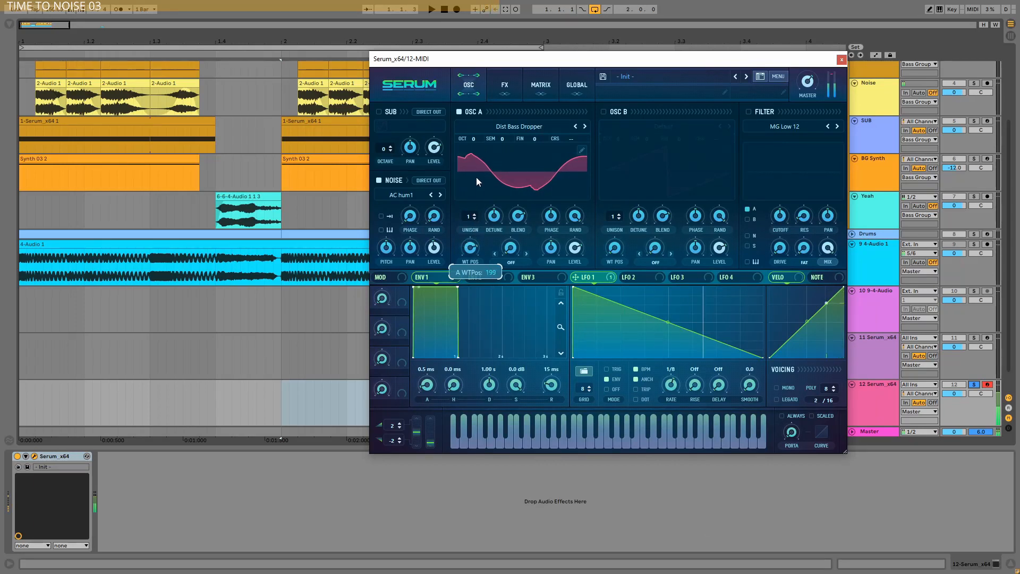
{"action": "left_click_drag", "start_coordinate": [476, 177], "coordinate": [480, 260]}
Step: Set oscillator A's warp mode to Sync (Window Full), raise the warp amount and lower the octave to -2
{"action": "left_click", "coordinate": [521, 262]}
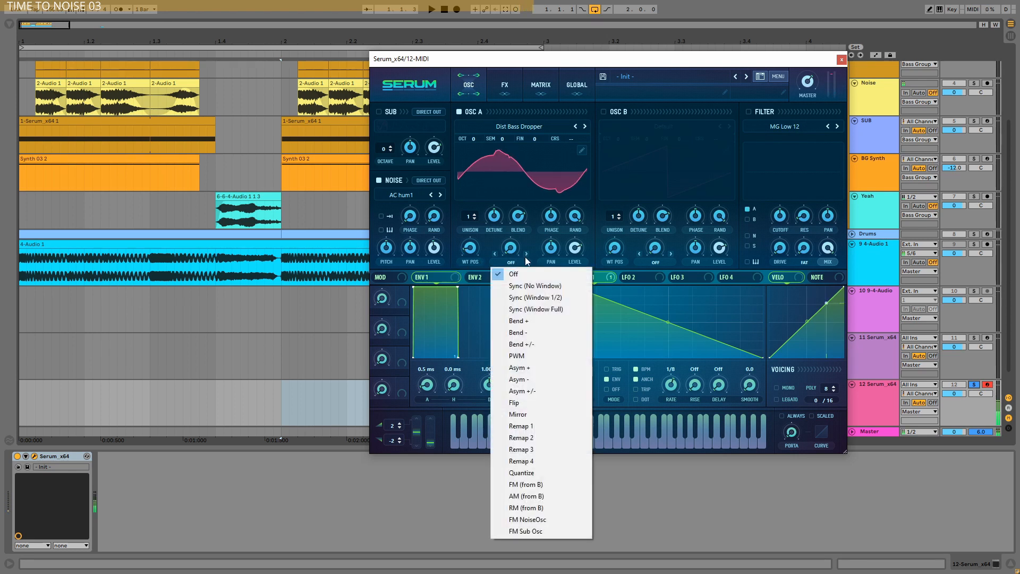
{"action": "left_click", "coordinate": [533, 308]}
{"action": "left_click_drag", "start_coordinate": [510, 253], "coordinate": [511, 196]}
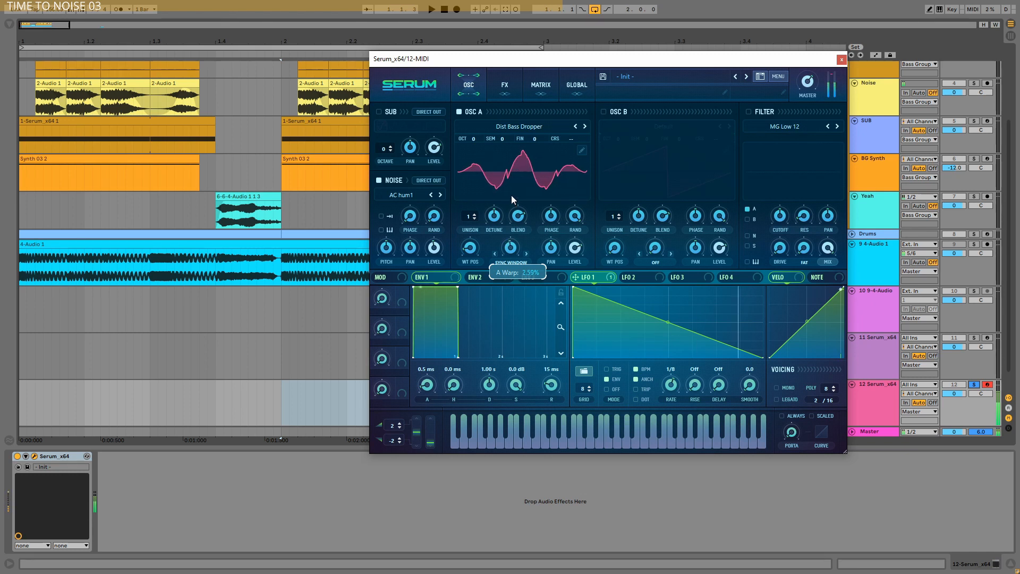
{"action": "mouse_move", "coordinate": [473, 147]}
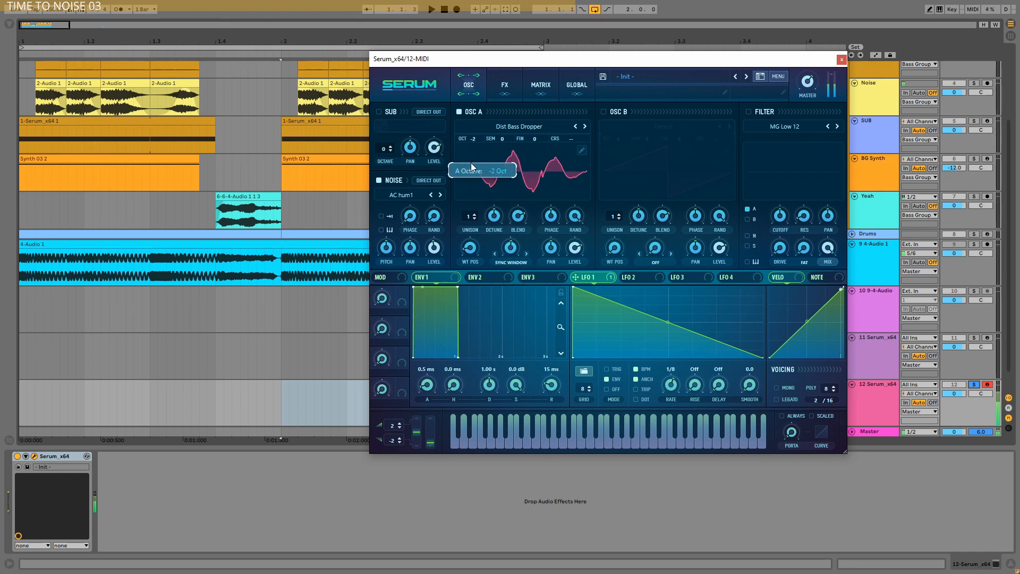
{"action": "mouse_move", "coordinate": [510, 248]}
{"action": "left_mouse_down"}
{"action": "mouse_move", "coordinate": [513, 192]}
{"action": "mouse_move", "coordinate": [510, 240]}
{"action": "left_mouse_up"}
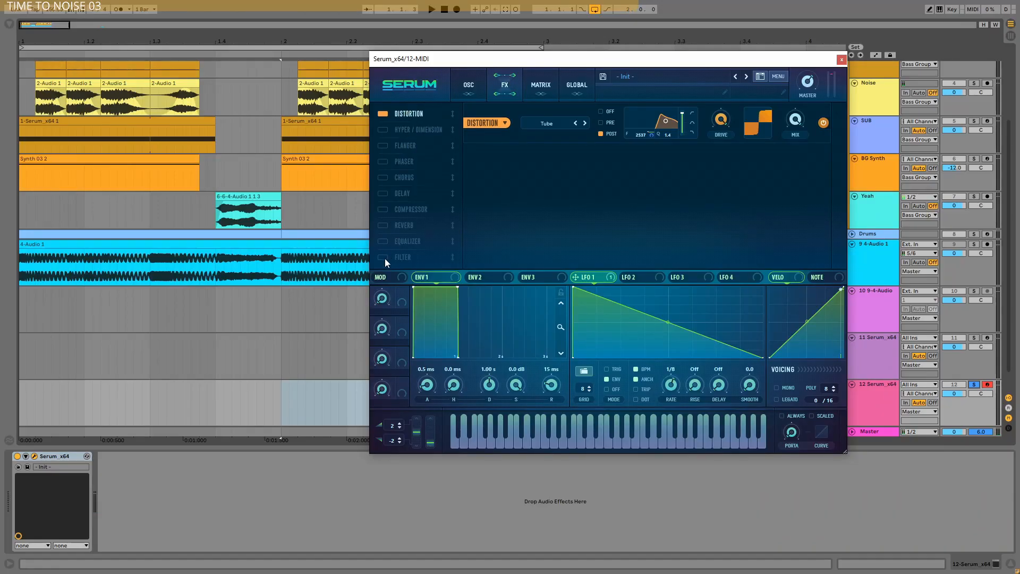
Step: Place an active Filter effect of type Combs directly after the distortion and tune its cutoff and drive
{"action": "left_click_drag", "start_coordinate": [385, 258], "coordinate": [412, 123]}
{"action": "left_click", "coordinate": [558, 162]}
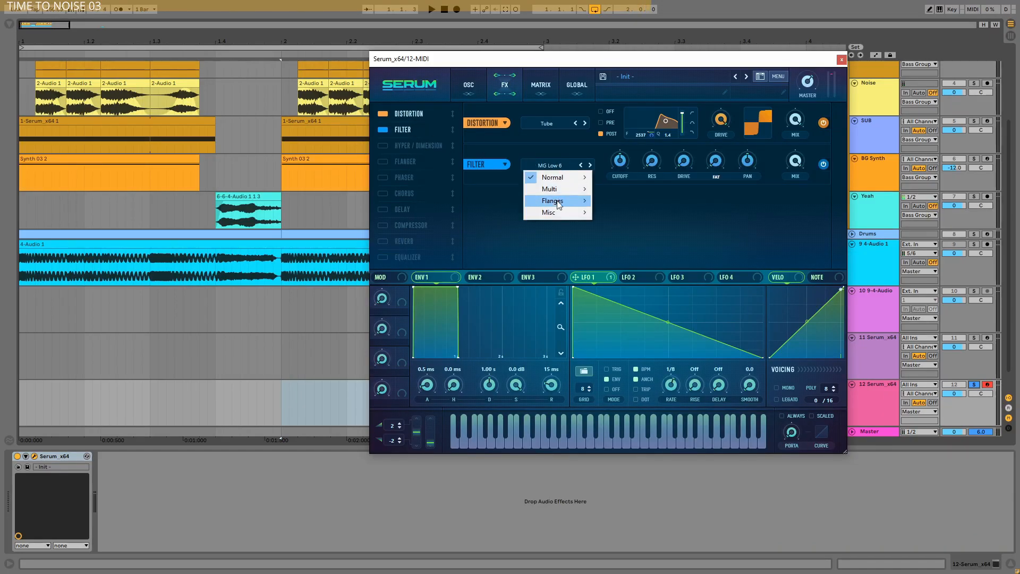
{"action": "mouse_move", "coordinate": [561, 213]}
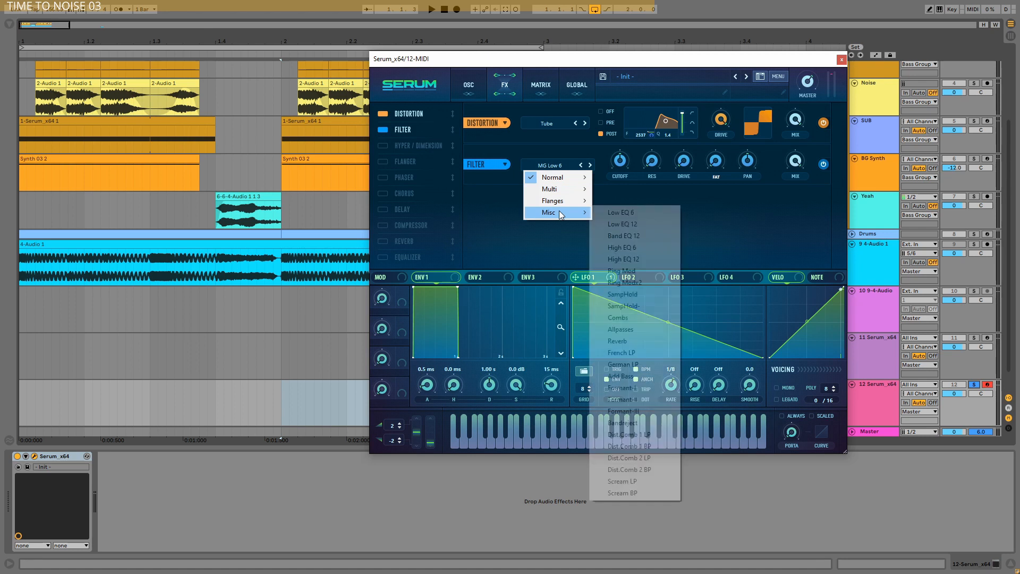
{"action": "left_click", "coordinate": [619, 318]}
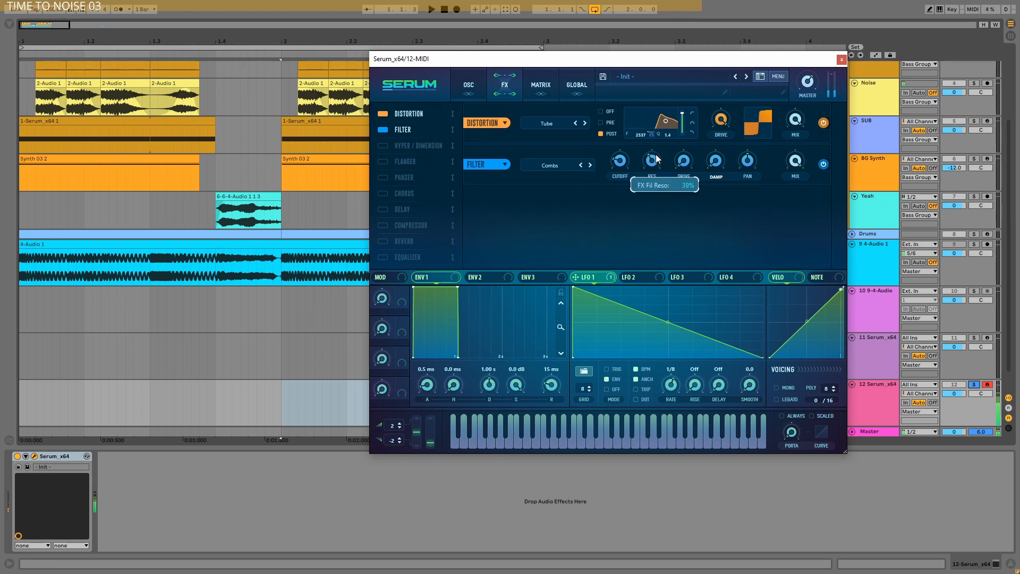
{"action": "left_click_drag", "start_coordinate": [620, 161], "coordinate": [619, 171]}
{"action": "left_click_drag", "start_coordinate": [692, 143], "coordinate": [622, 149]}
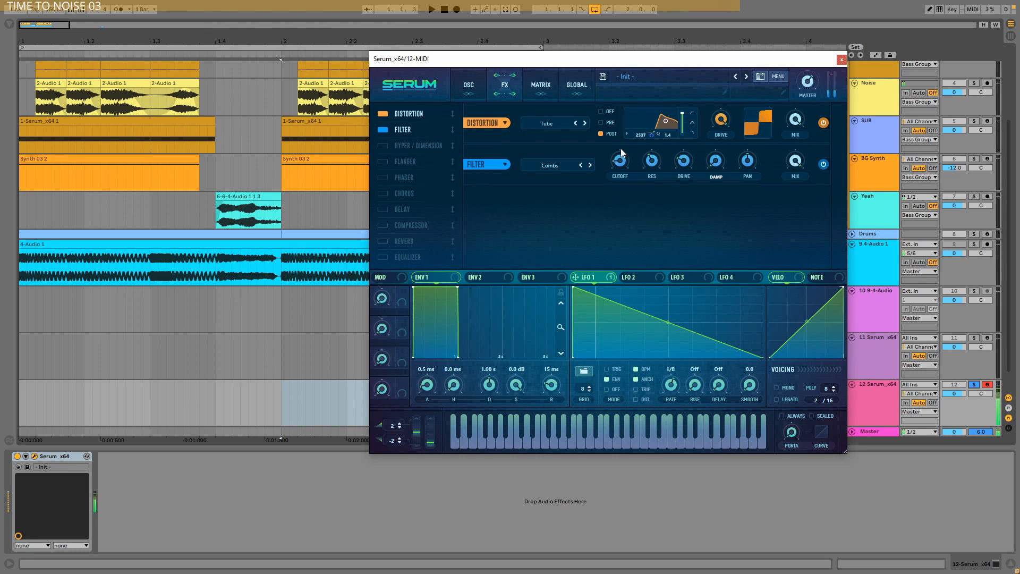
Step: Adjust the noise oscillator's pitch and return to the effects rack
{"action": "left_click", "coordinate": [468, 85]}
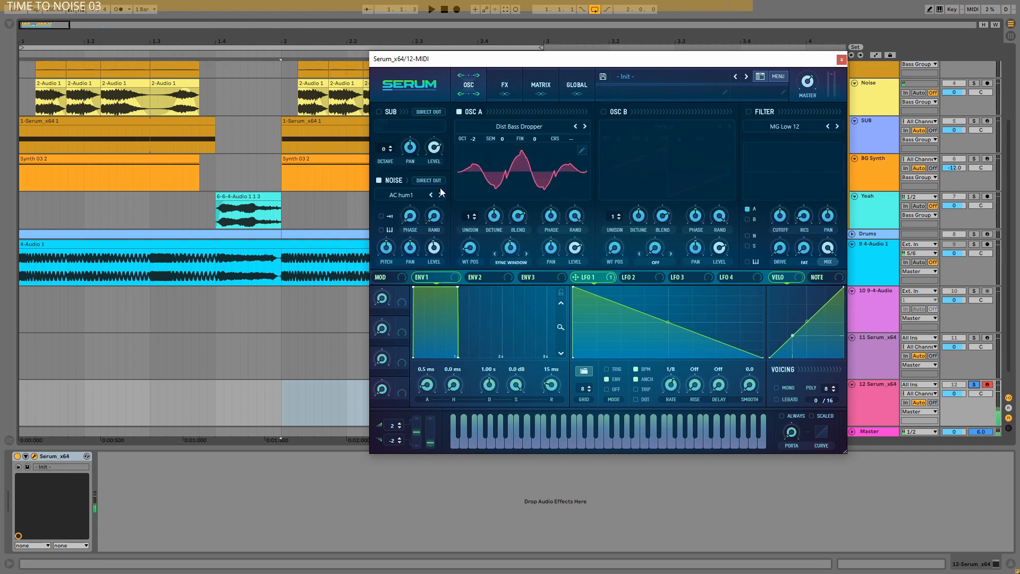
{"action": "mouse_move", "coordinate": [390, 253]}
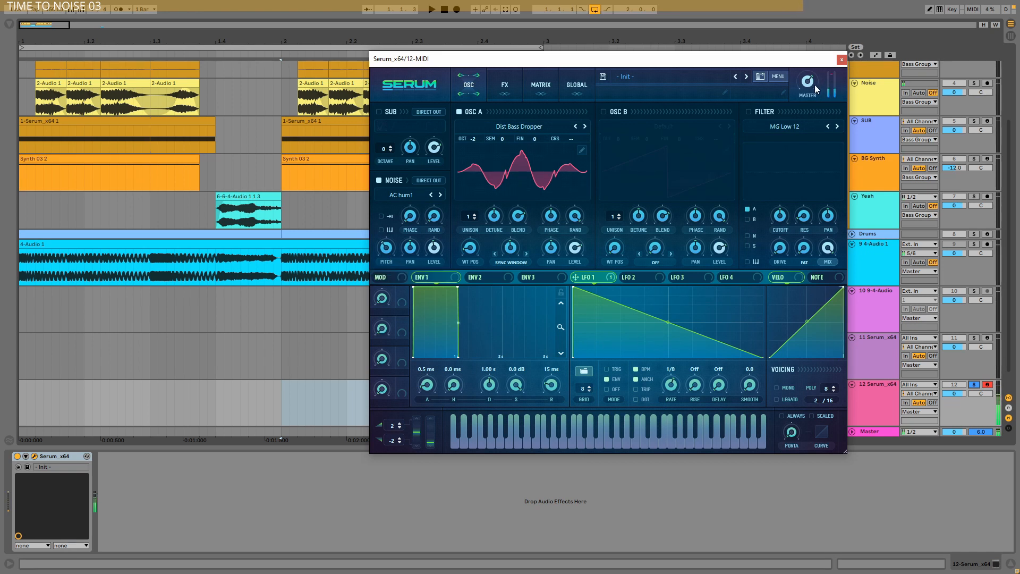
{"action": "left_click", "coordinate": [506, 86]}
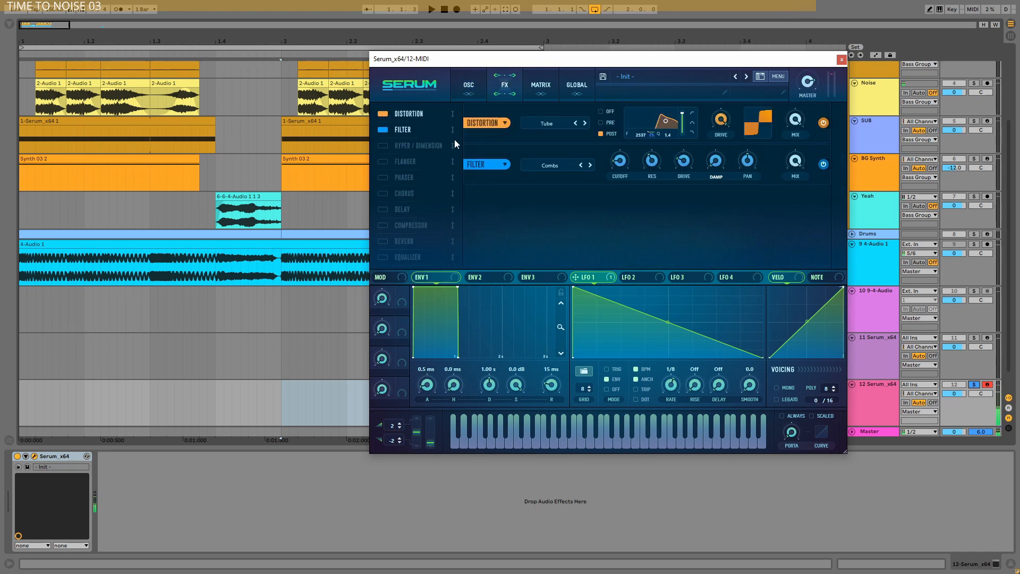
Step: Add a multiband Compressor and then an Equalizer directly after the Combs filter, and raise the equalizer's high-band gain
{"action": "left_click", "coordinate": [411, 225]}
{"action": "left_click_drag", "start_coordinate": [409, 185], "coordinate": [410, 146]}
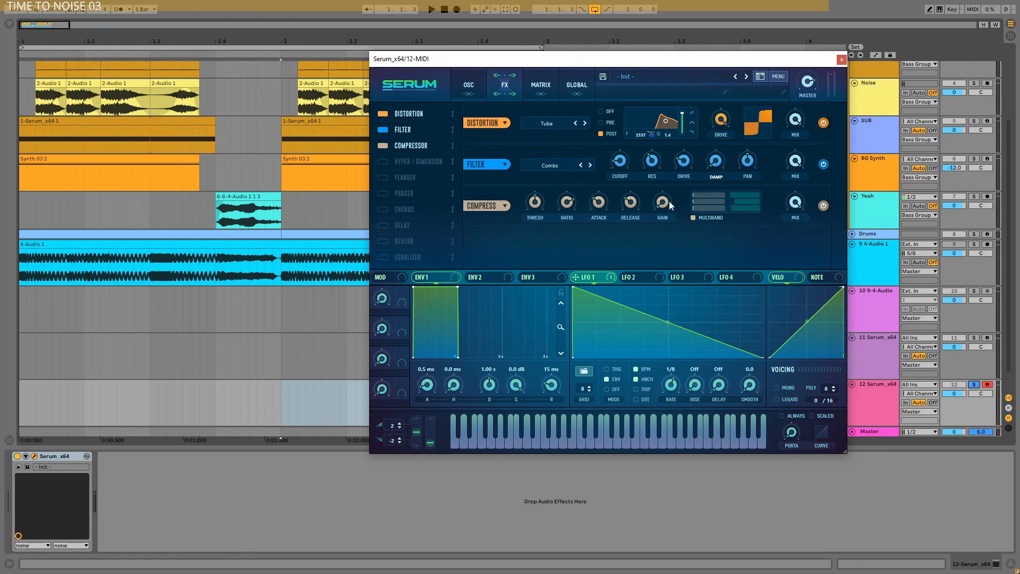
{"action": "left_click", "coordinate": [388, 258]}
{"action": "left_click_drag", "start_coordinate": [389, 258], "coordinate": [420, 163]}
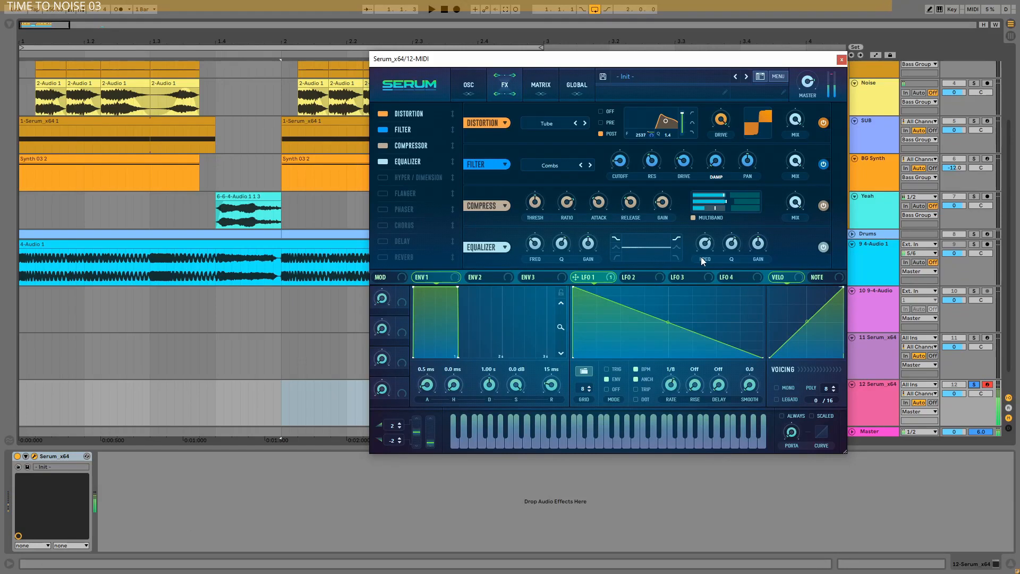
{"action": "left_click_drag", "start_coordinate": [759, 249], "coordinate": [764, 224]}
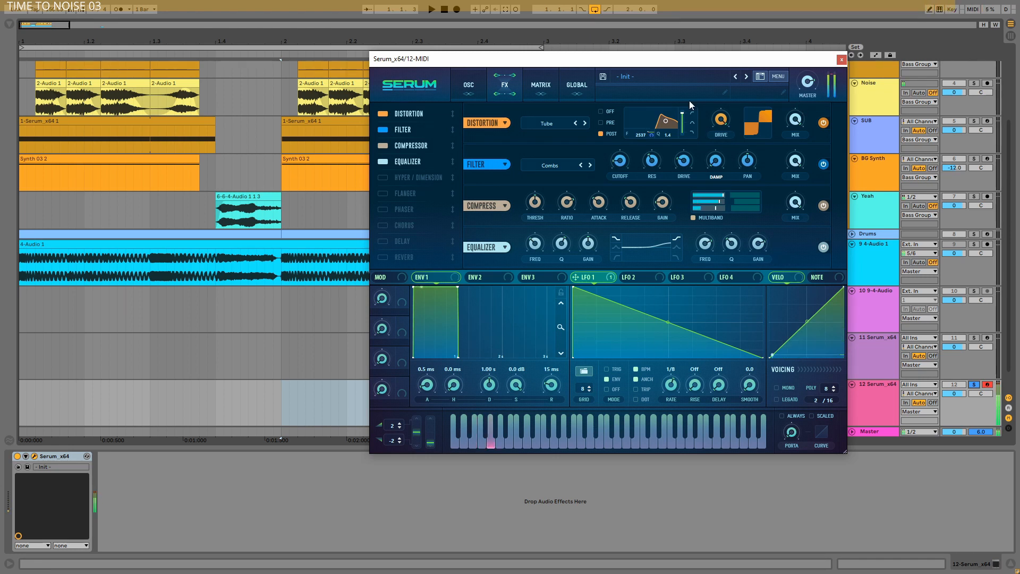
{"action": "left_click", "coordinate": [485, 83]}
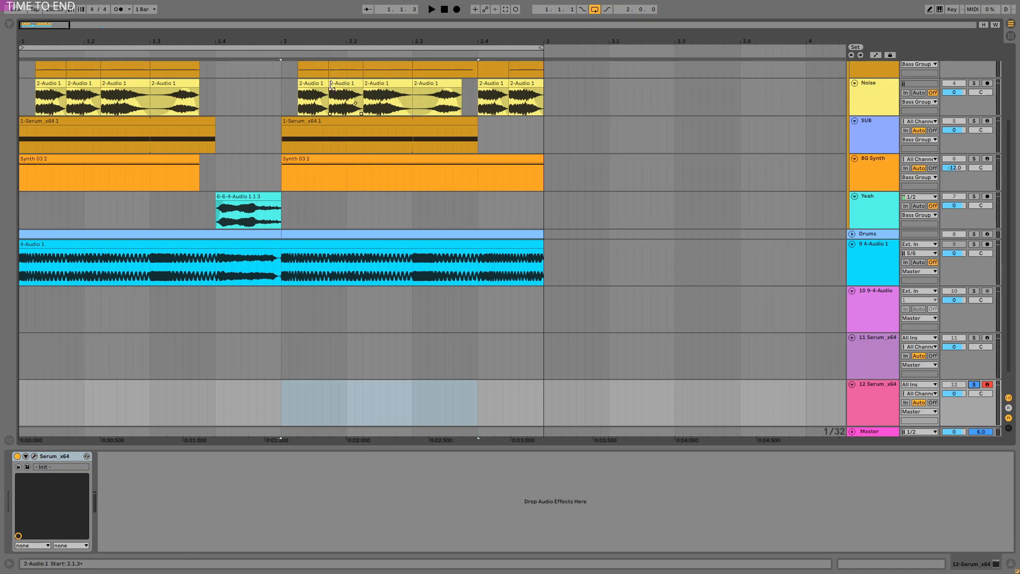
Step: Select the Noise track's clip at 2.1.2 in the arrangement and play the Noise track soloed
{"action": "left_click", "coordinate": [312, 99]}
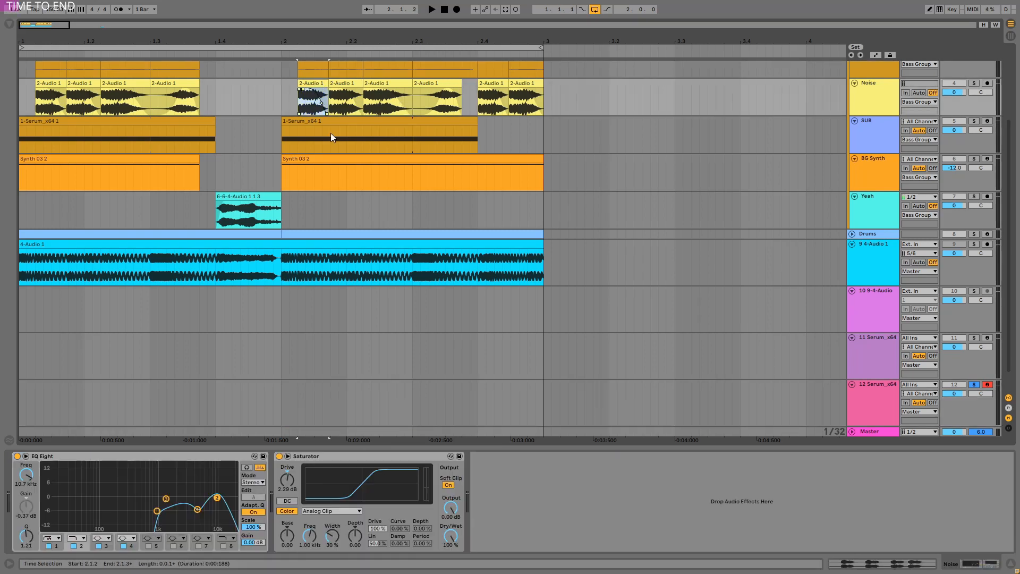
{"action": "scroll", "coordinate": [331, 133], "scroll_direction": "up", "scroll_amount": 4}
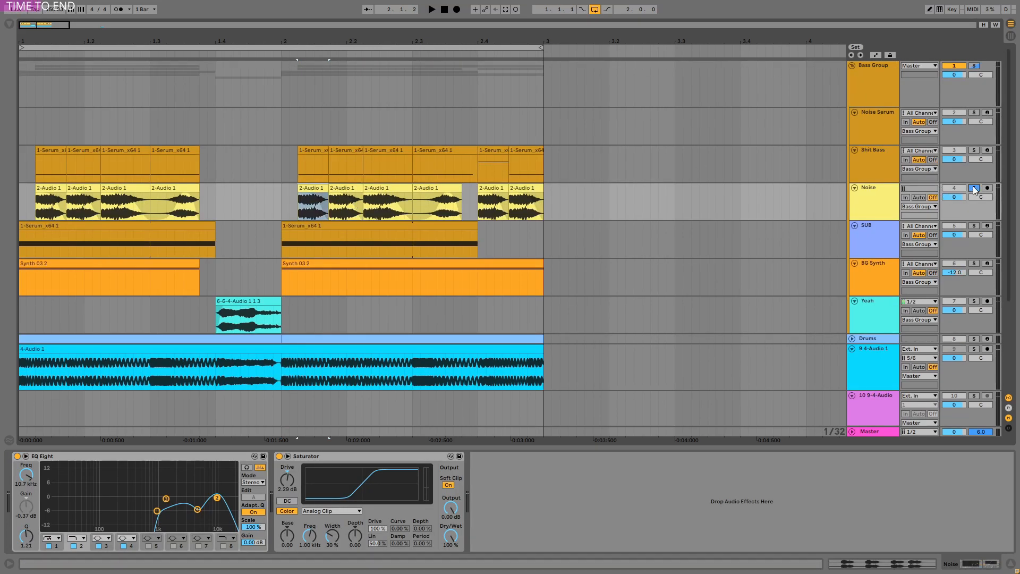
{"action": "key", "text": "space"}
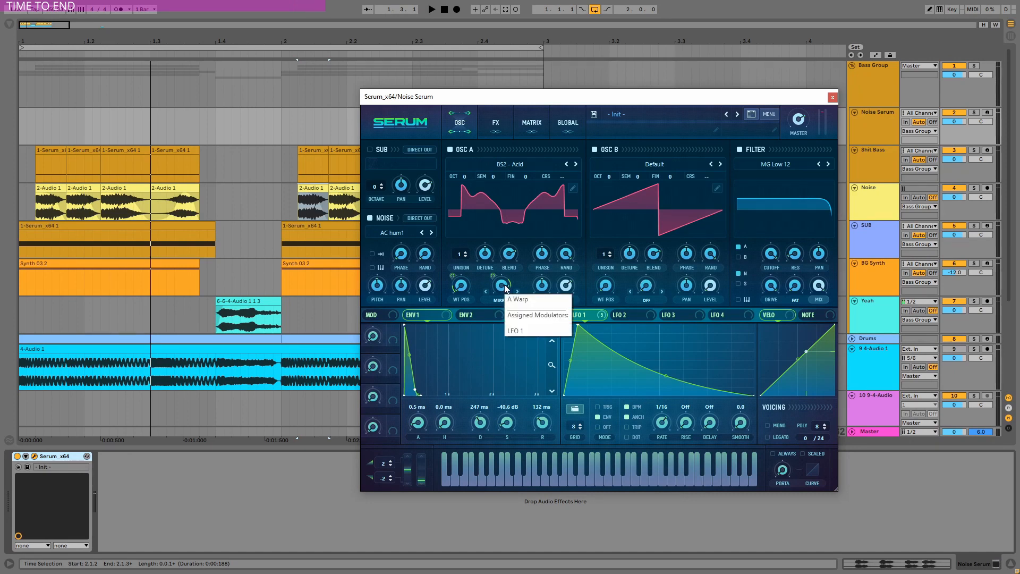
Step: Turn off oscillator B in the Noise Serum patch and, with its effects rack shown, arm the Noise Serum track for recording
{"action": "left_click", "coordinate": [595, 150]}
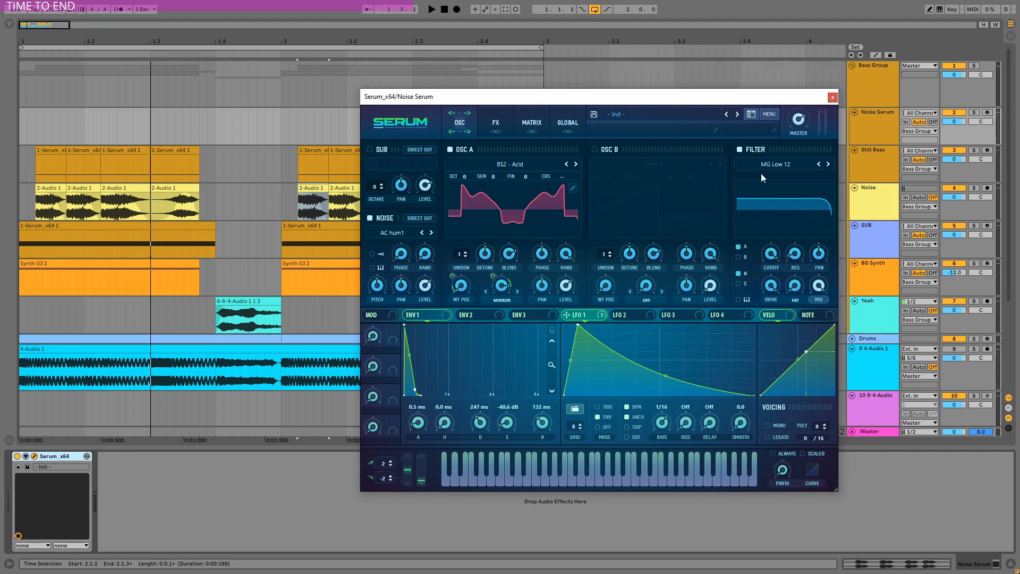
{"action": "left_click", "coordinate": [496, 123]}
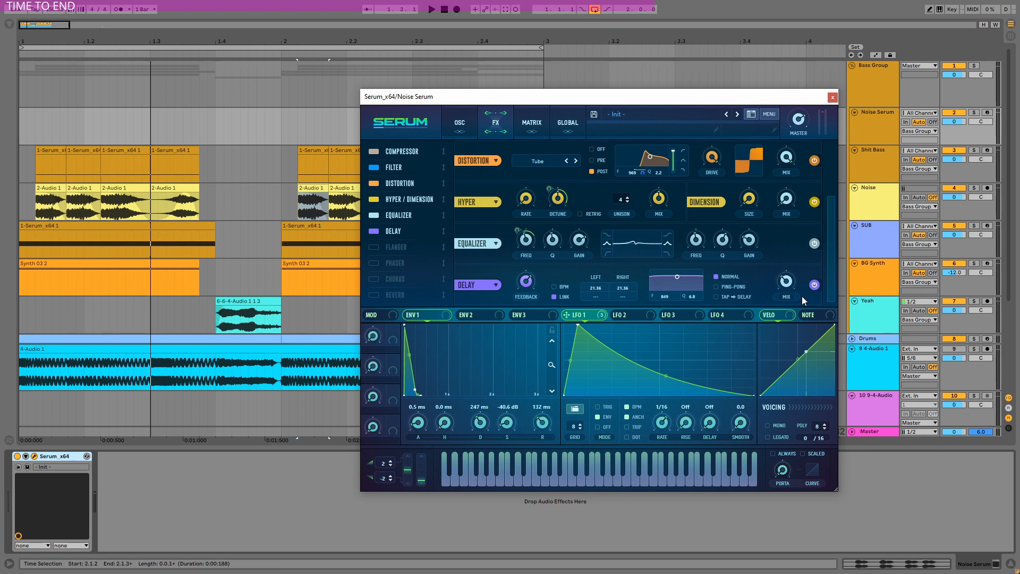
{"action": "left_click", "coordinate": [990, 113]}
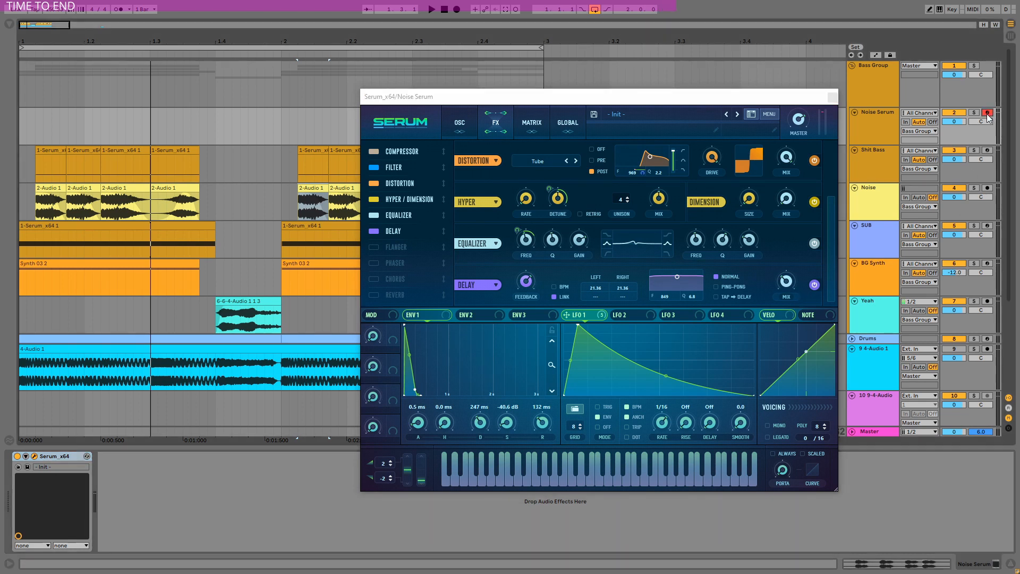